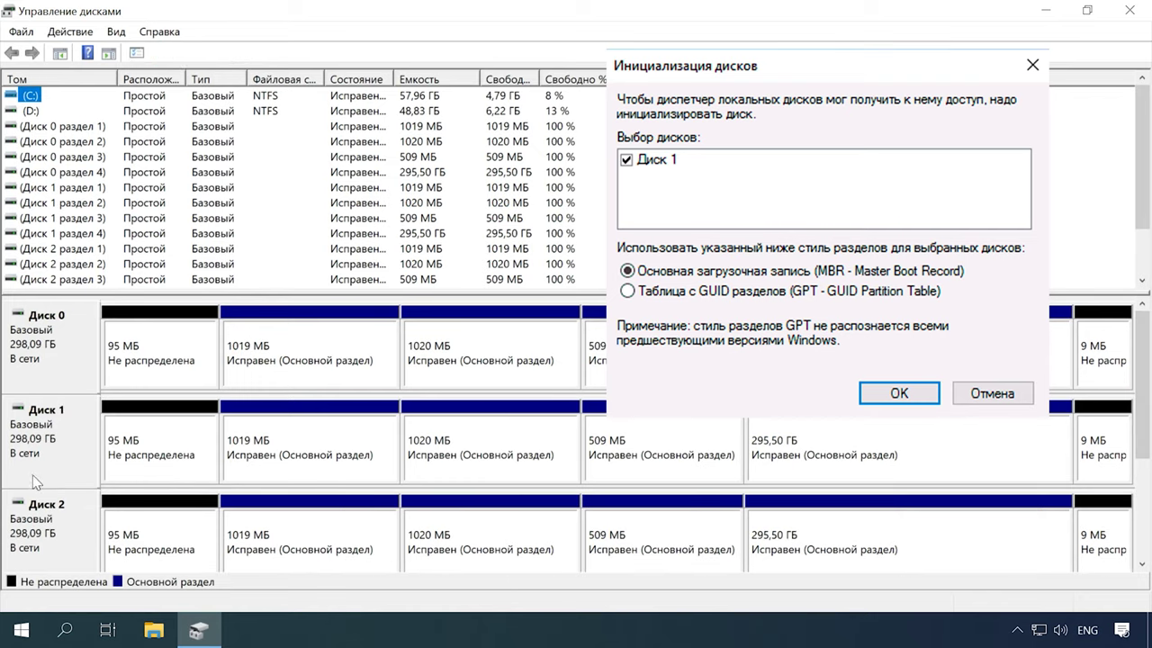
- Switch to Hetman RAID Recovery and display the properties of the Linux RAID 5 array
{"action": "key", "text": "super+d"}
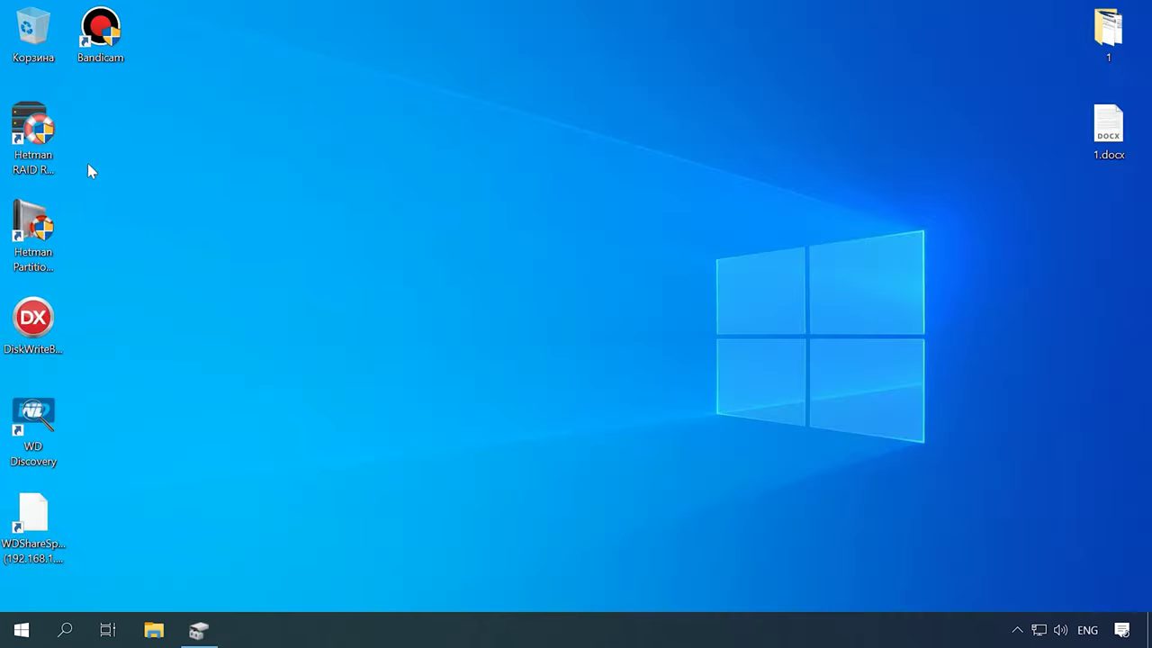
{"action": "double_click", "coordinate": [18, 142]}
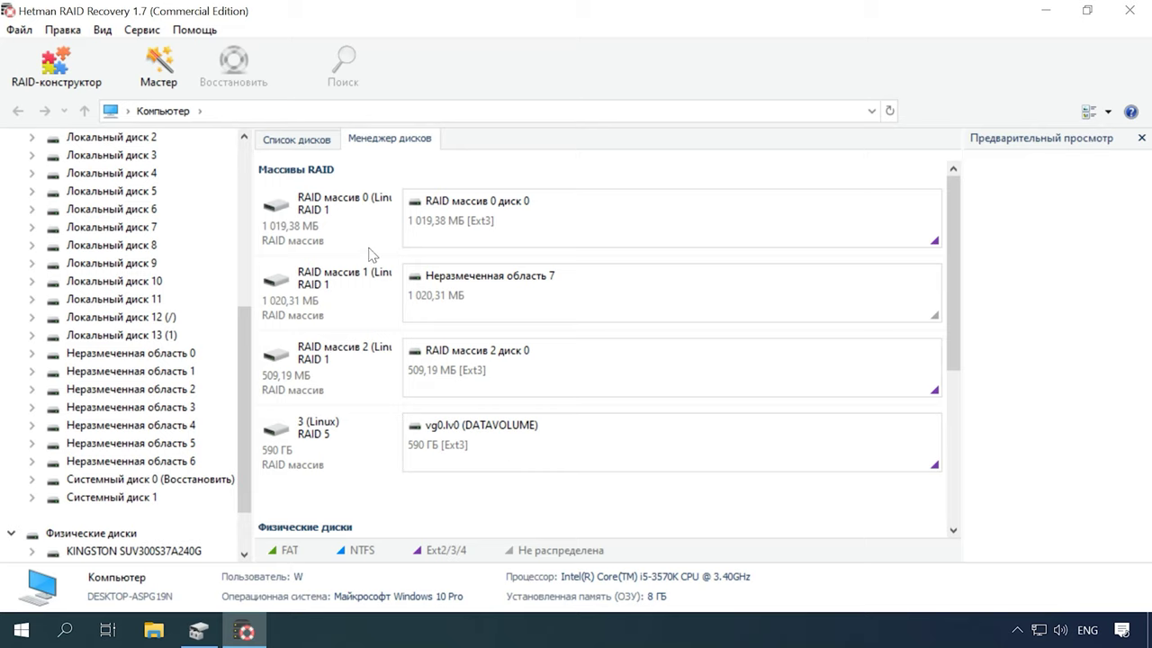
{"action": "left_click", "coordinate": [350, 445]}
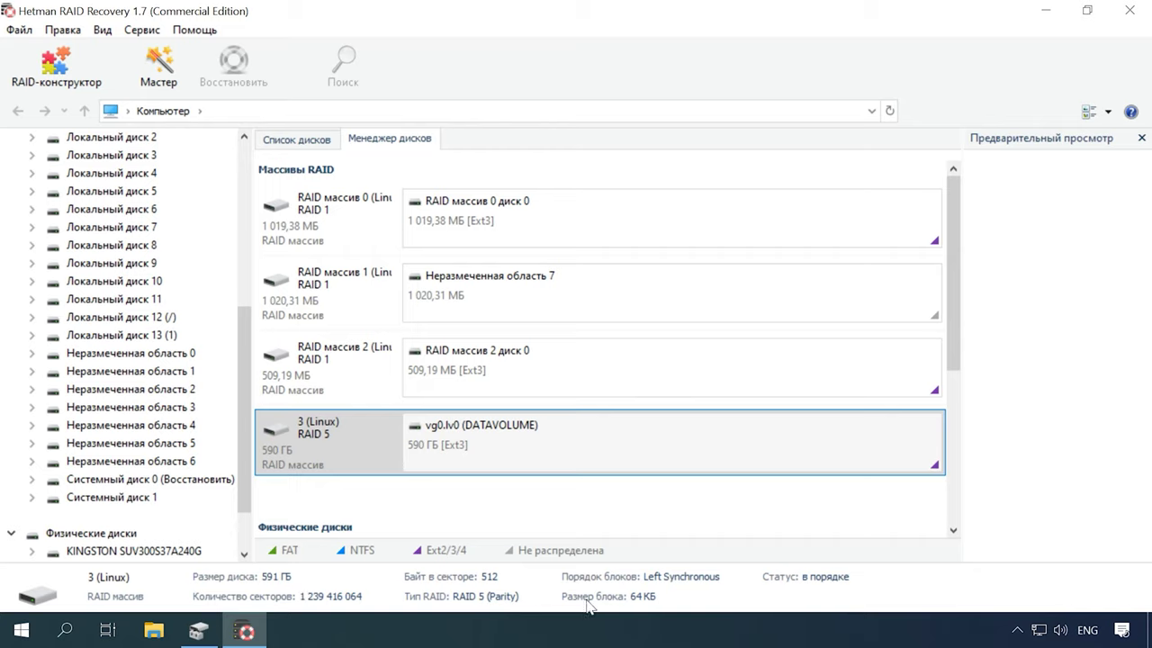
- Open the vg0.lv0 (DATAVOLUME) partition of the RAID 5 array with a quick scan and finish the analysis wizard
{"action": "left_click", "coordinate": [529, 440]}
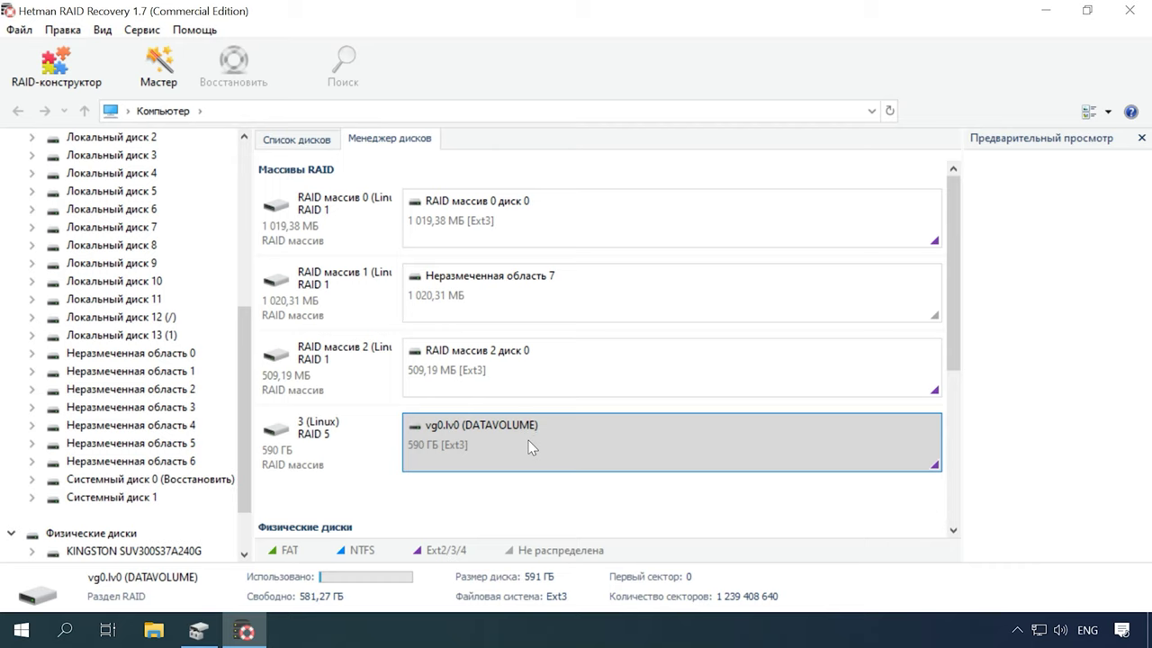
{"action": "right_click", "coordinate": [528, 440]}
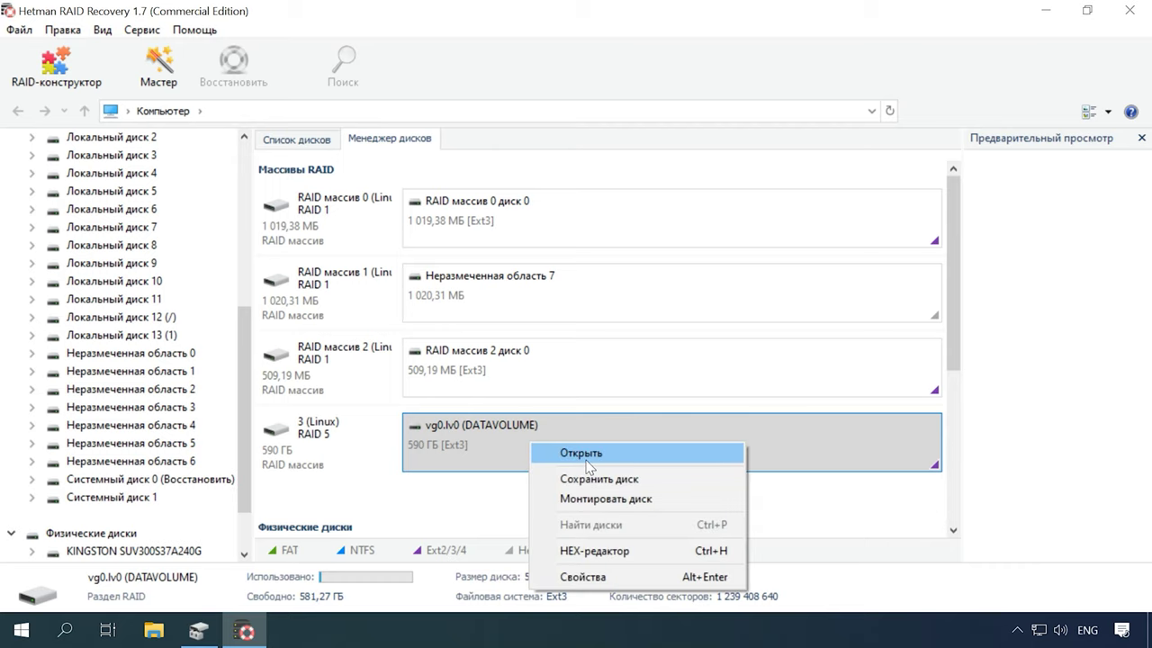
{"action": "left_click", "coordinate": [585, 455]}
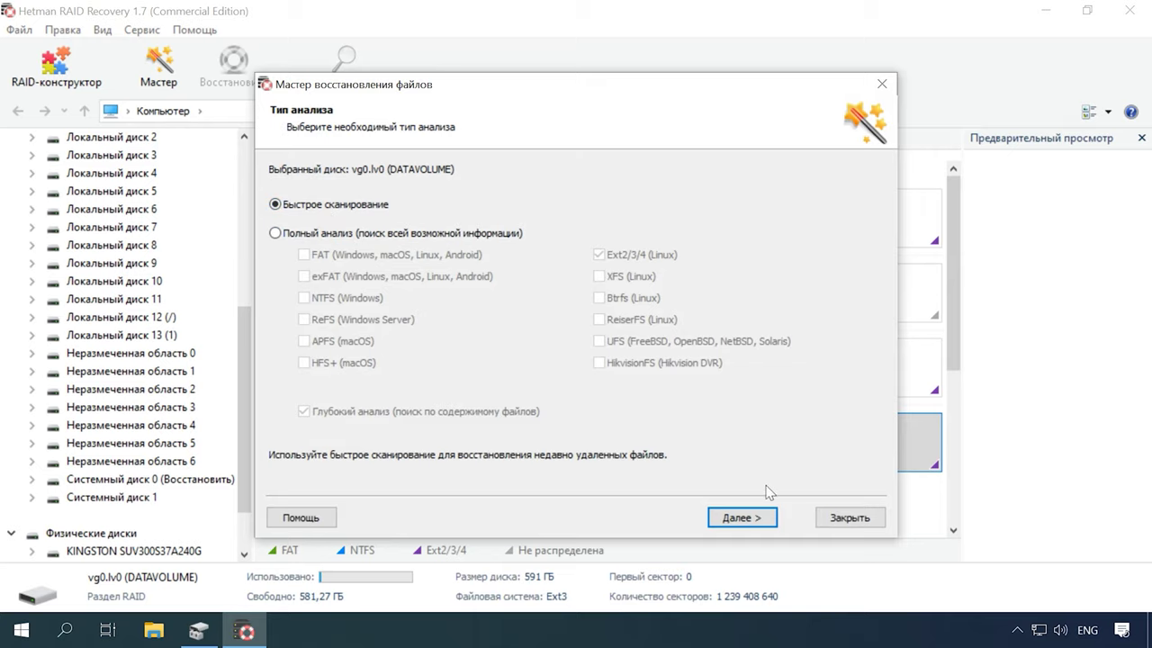
{"action": "left_click", "coordinate": [747, 520]}
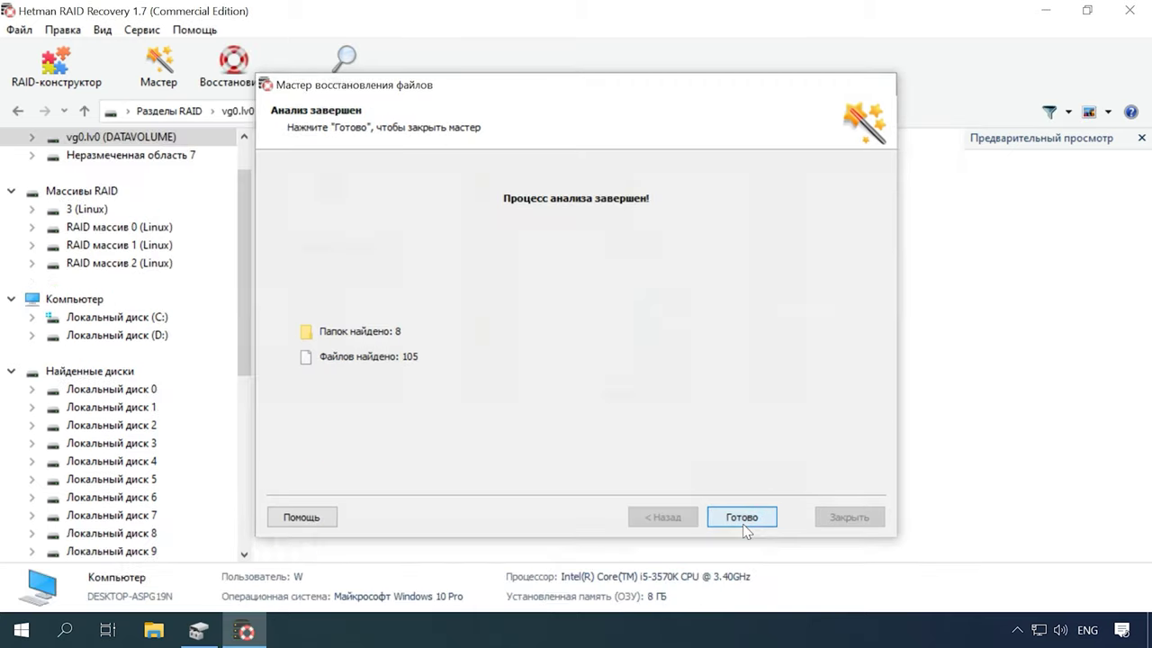
{"action": "left_click", "coordinate": [743, 526]}
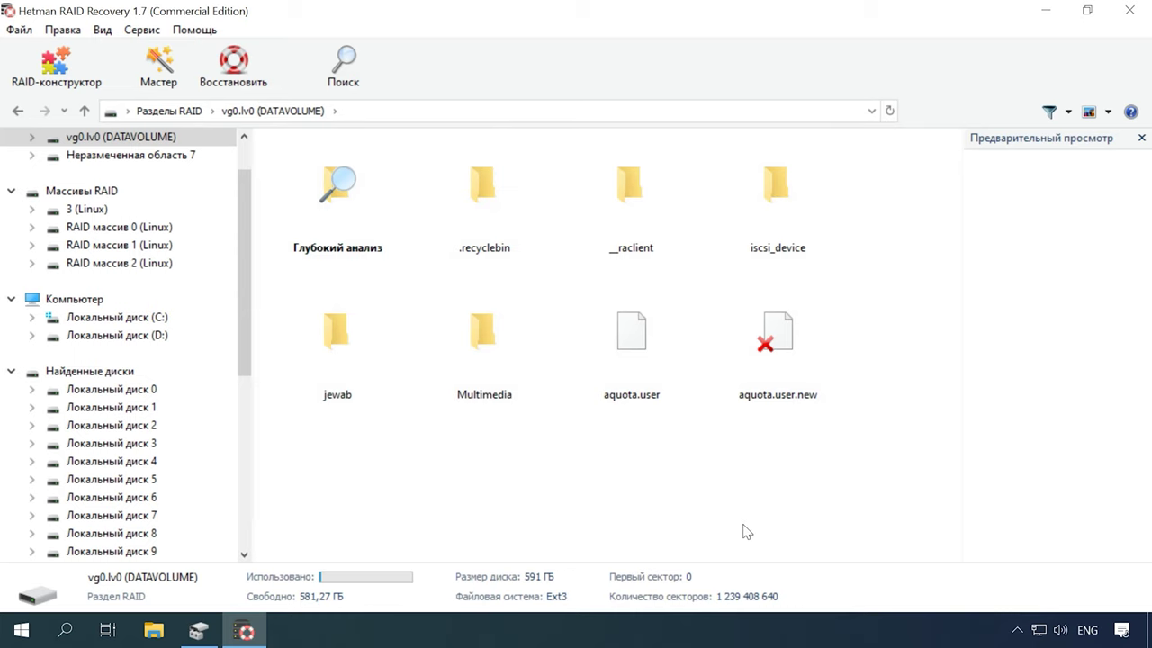
- Open the Multimedia folder and preview the deleted images 025.jpg and 026.jpg
{"action": "double_click", "coordinate": [484, 385]}
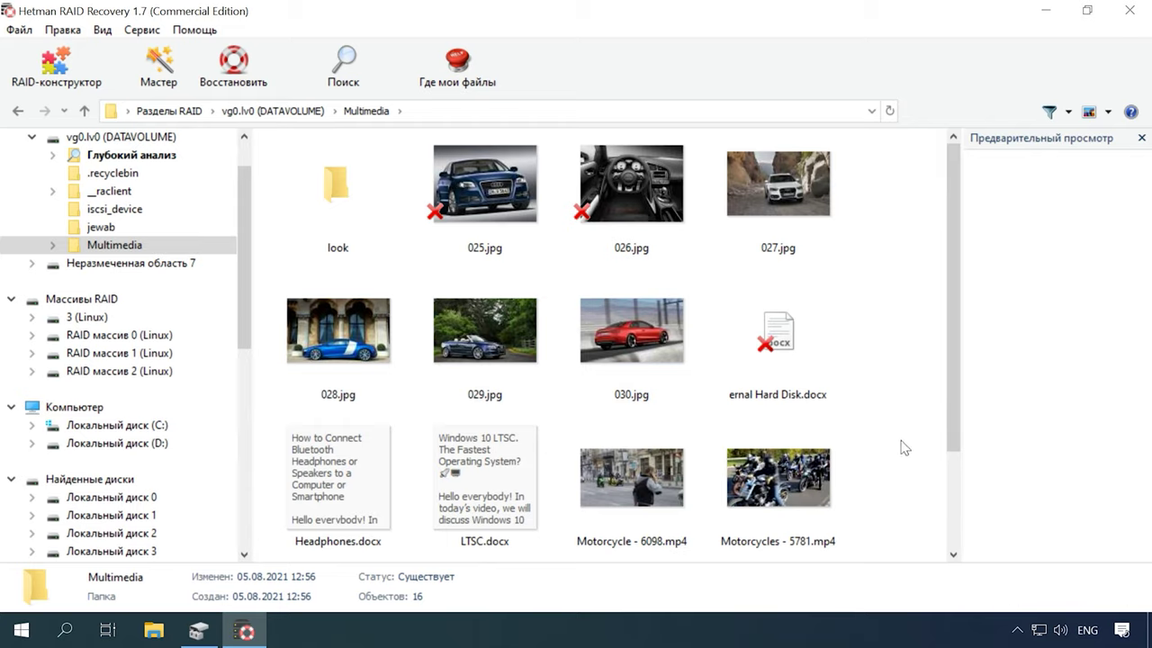
{"action": "left_click", "coordinate": [509, 226]}
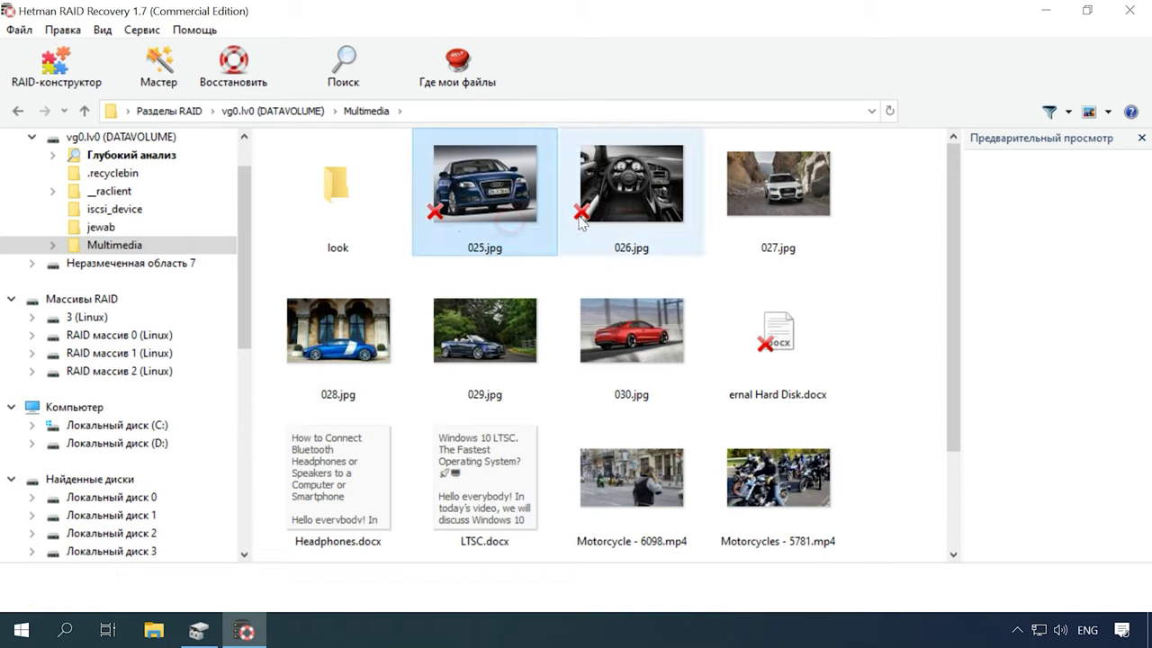
{"action": "left_click", "coordinate": [603, 224]}
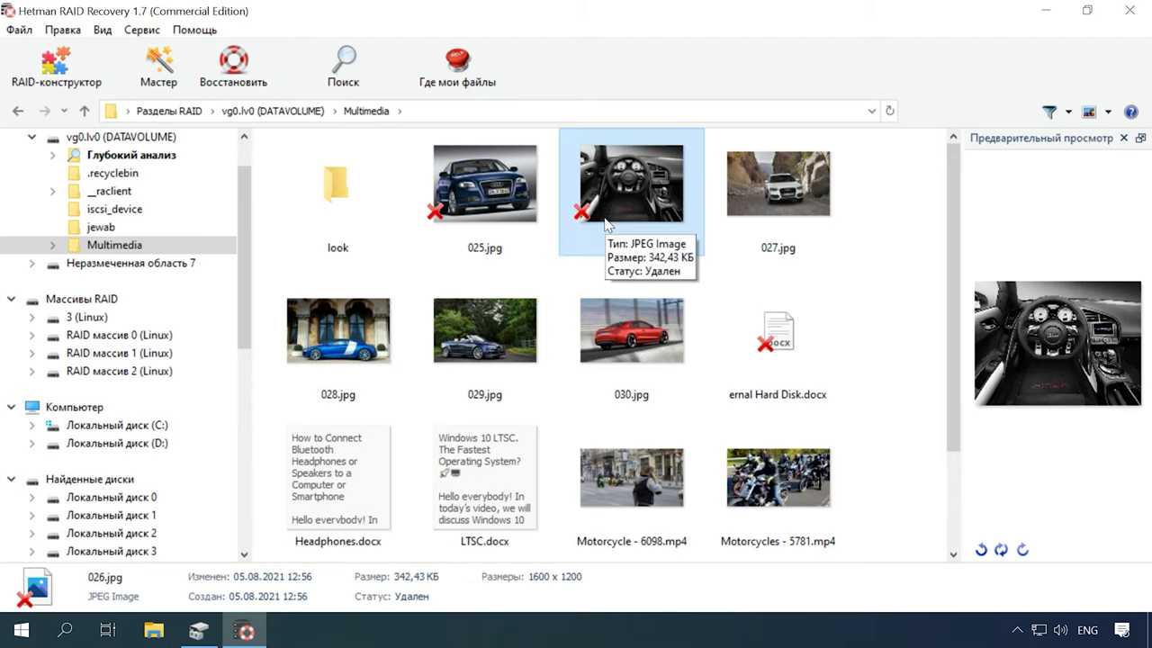
- Recover the images 025.jpg through 030.jpg to the hard disk folder C:\10\, restoring the folder structure
{"action": "left_click", "coordinate": [621, 353]}
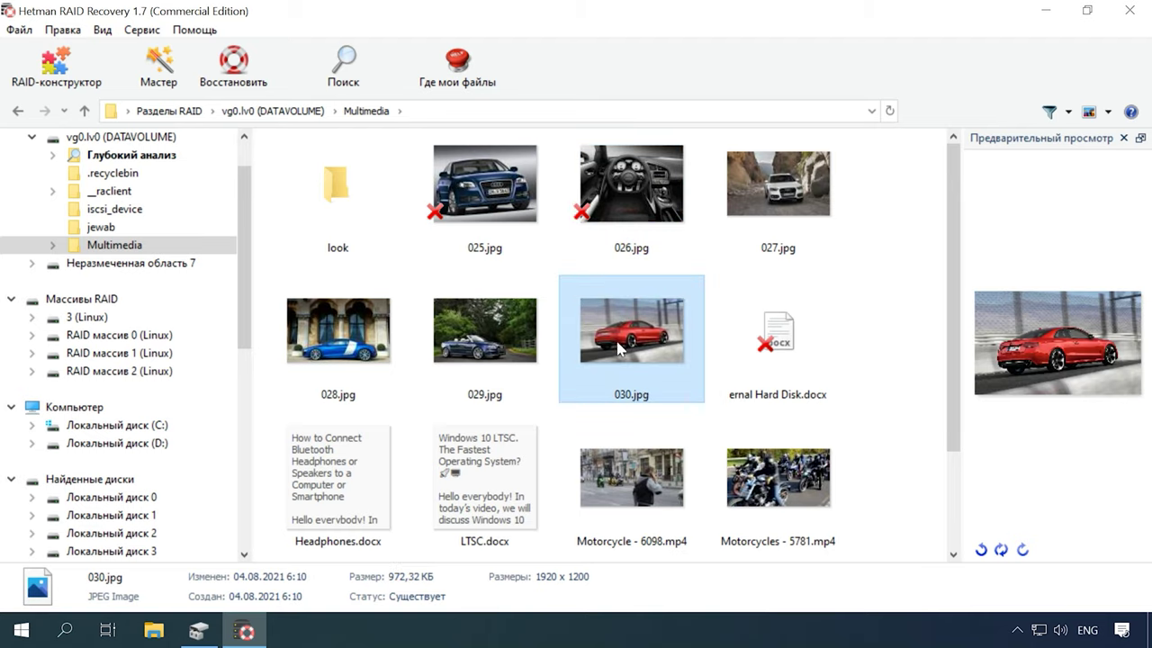
{"action": "left_click", "coordinate": [518, 208], "text": "shift"}
{"action": "left_click", "coordinate": [232, 88]}
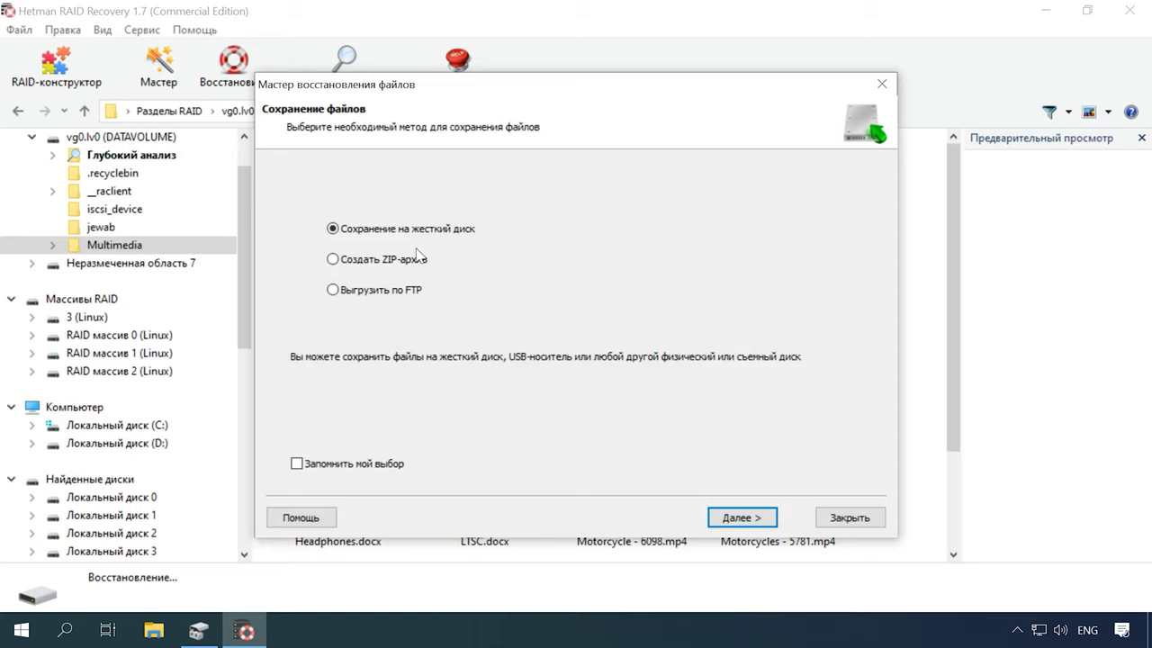
{"action": "left_click", "coordinate": [734, 518]}
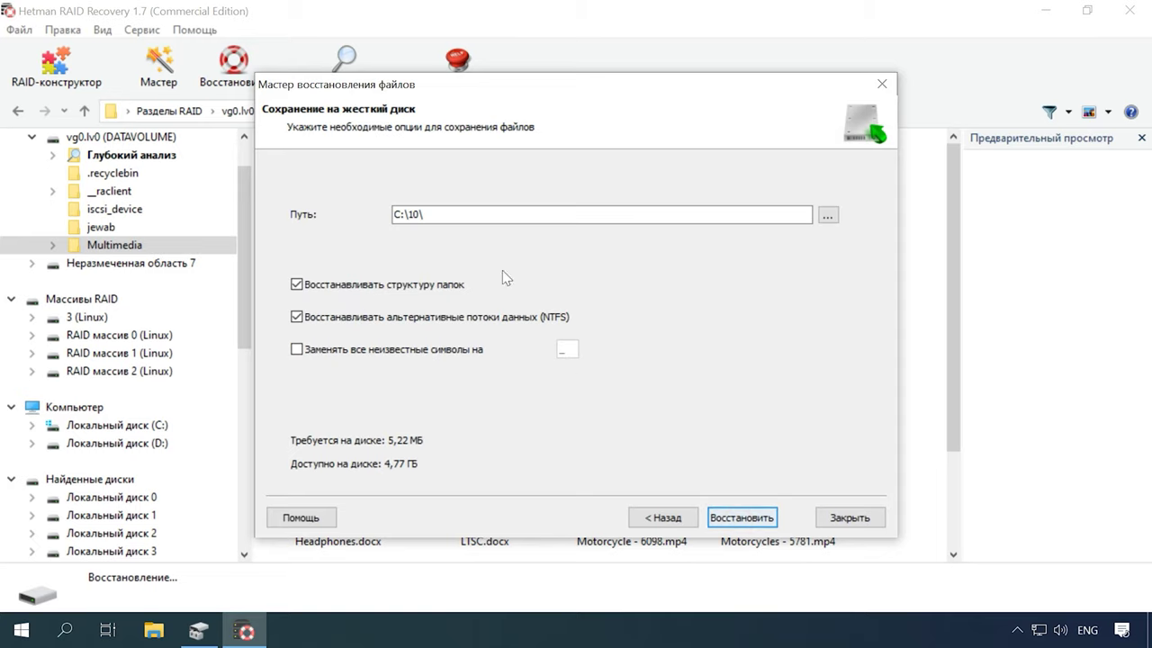
{"action": "left_click", "coordinate": [750, 526]}
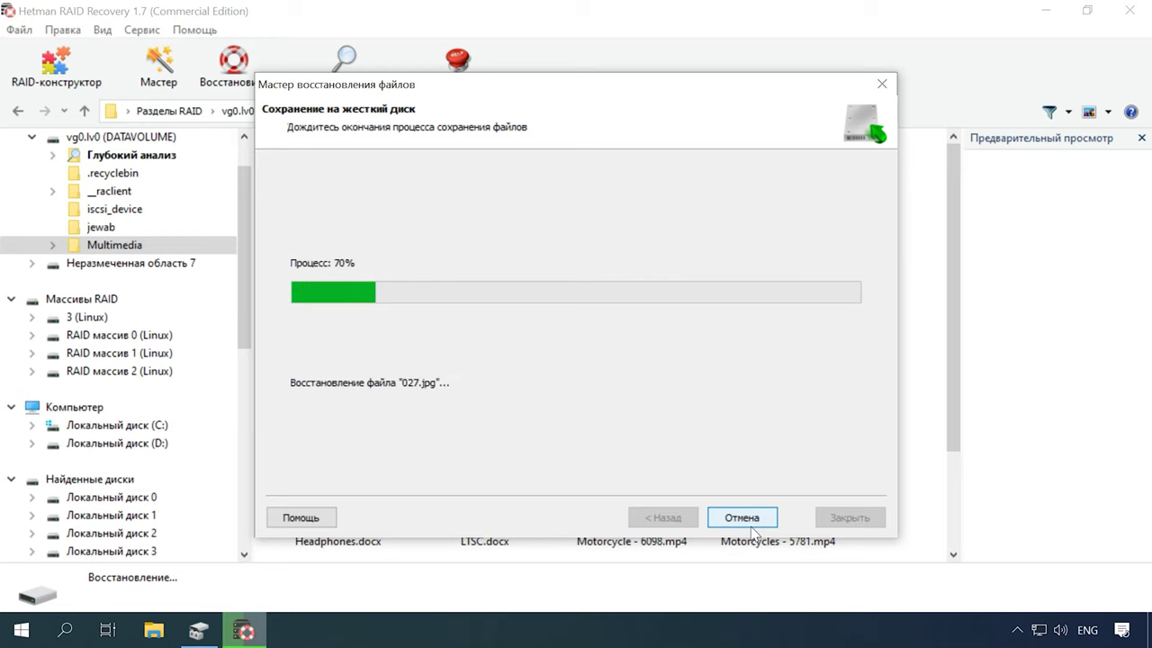
{"action": "left_click", "coordinate": [739, 527]}
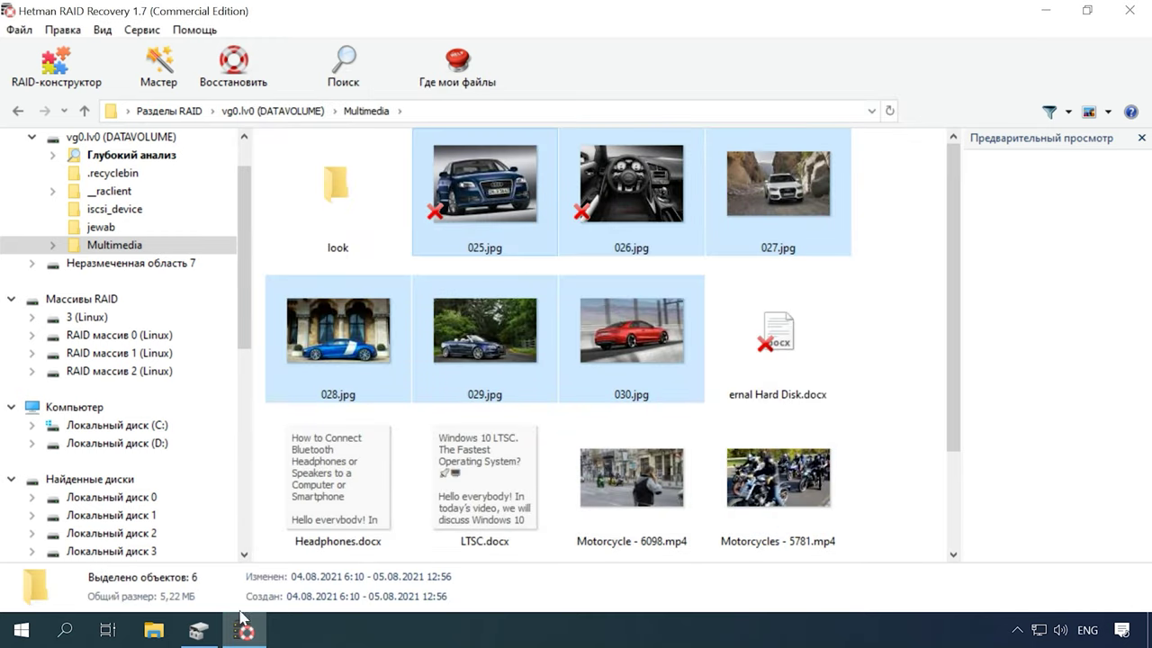
- Open the folder C:\10 in File Explorer to examine the recovered files
{"action": "left_click", "coordinate": [154, 633]}
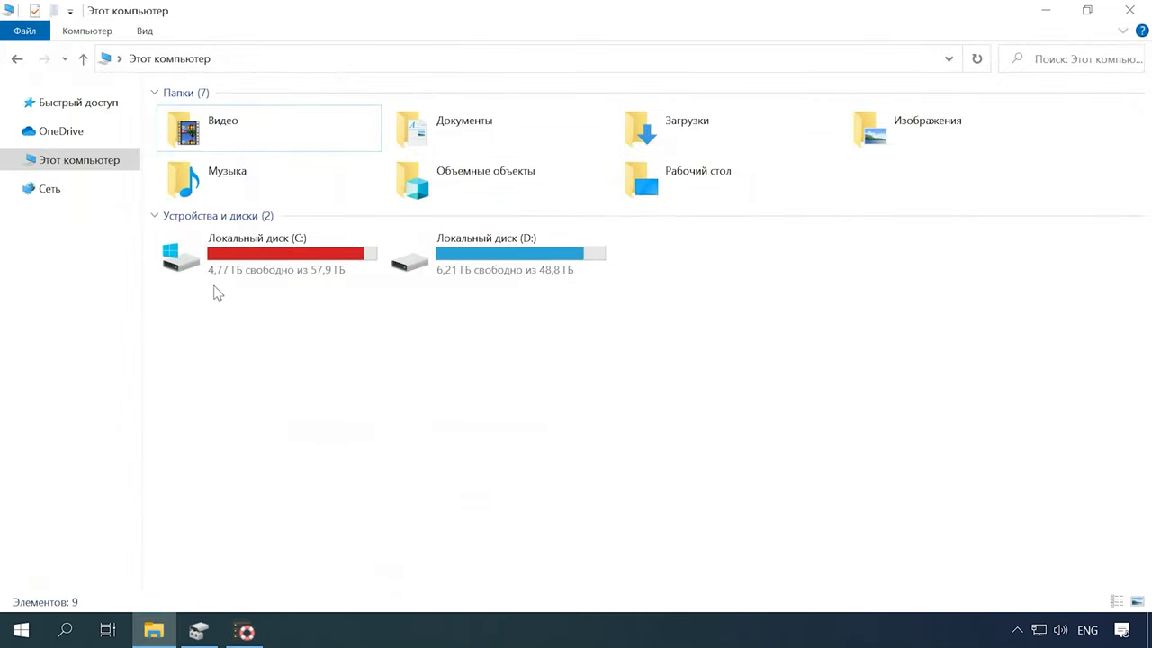
{"action": "double_click", "coordinate": [273, 266]}
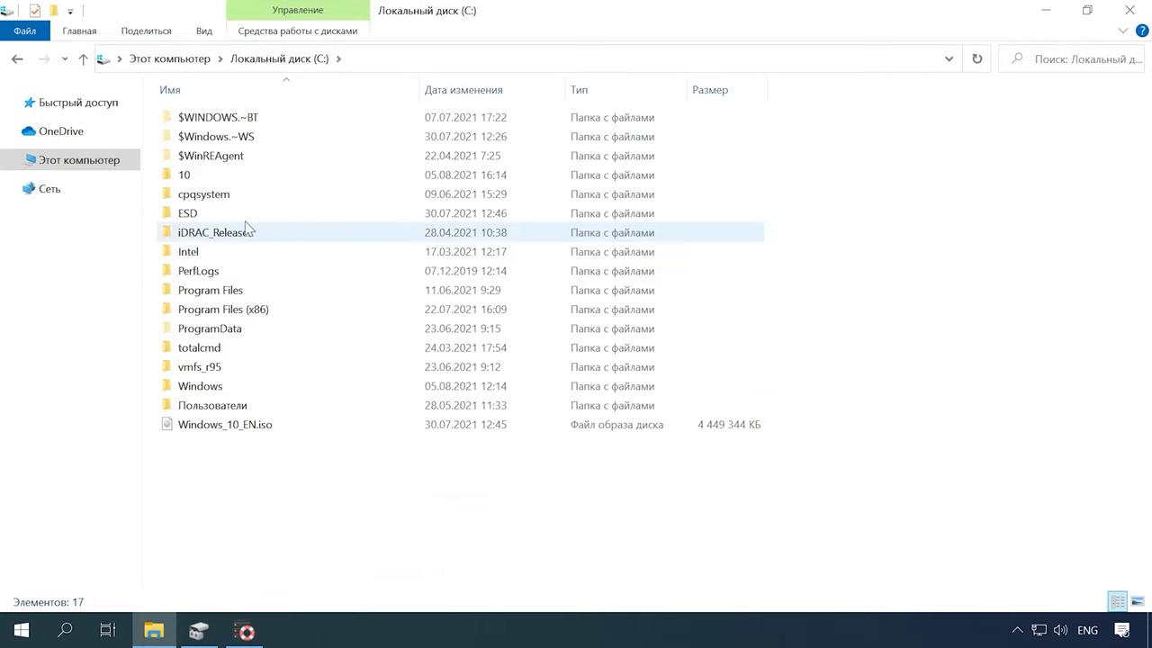
{"action": "double_click", "coordinate": [186, 174]}
{"action": "left_click_drag", "start_coordinate": [770, 216], "coordinate": [210, 169]}
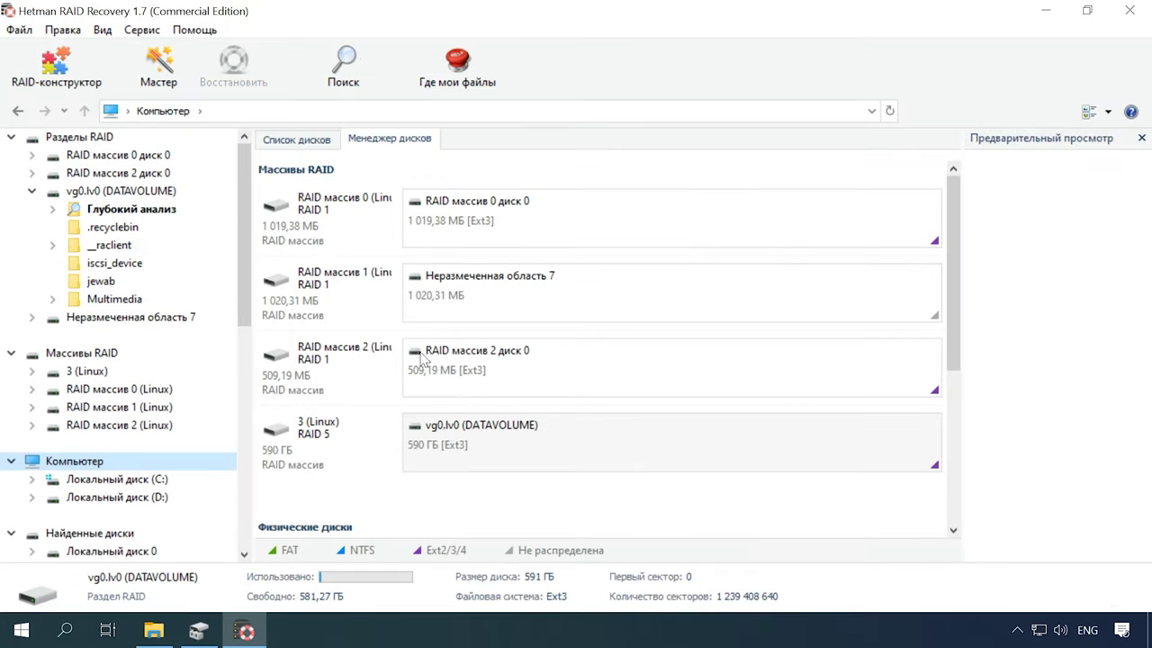
- Check the properties of RAID массив 0 and the RAID 5 array, and run a quick scan on RAID массив 0 диск 0
{"action": "left_click", "coordinate": [336, 231]}
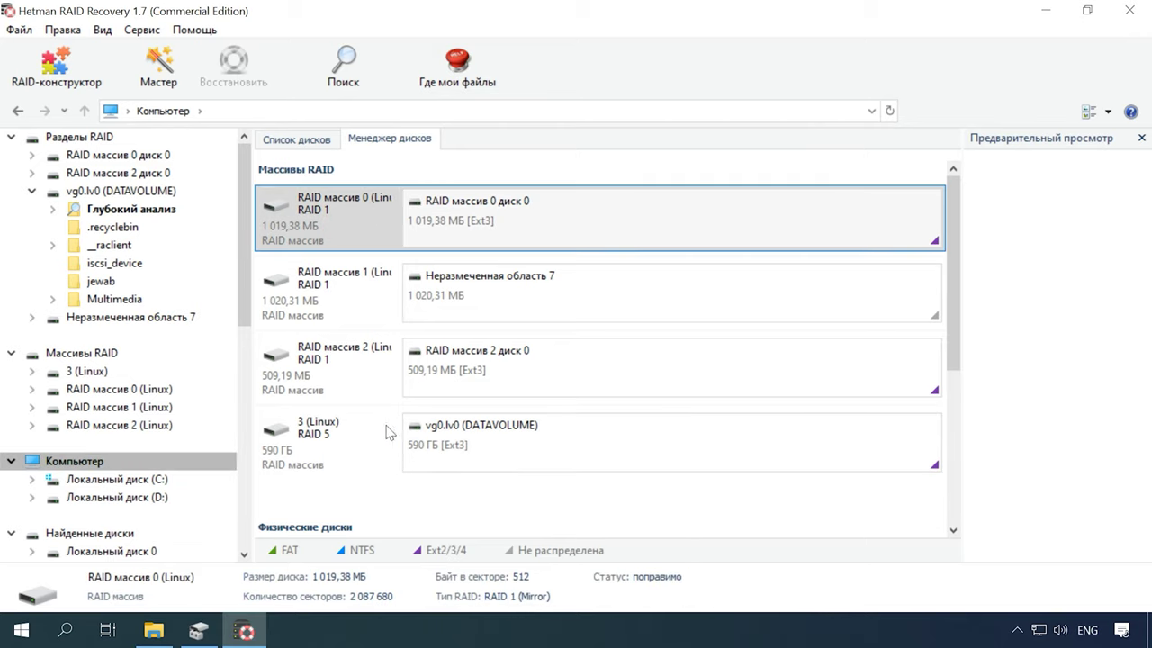
{"action": "left_click", "coordinate": [335, 440]}
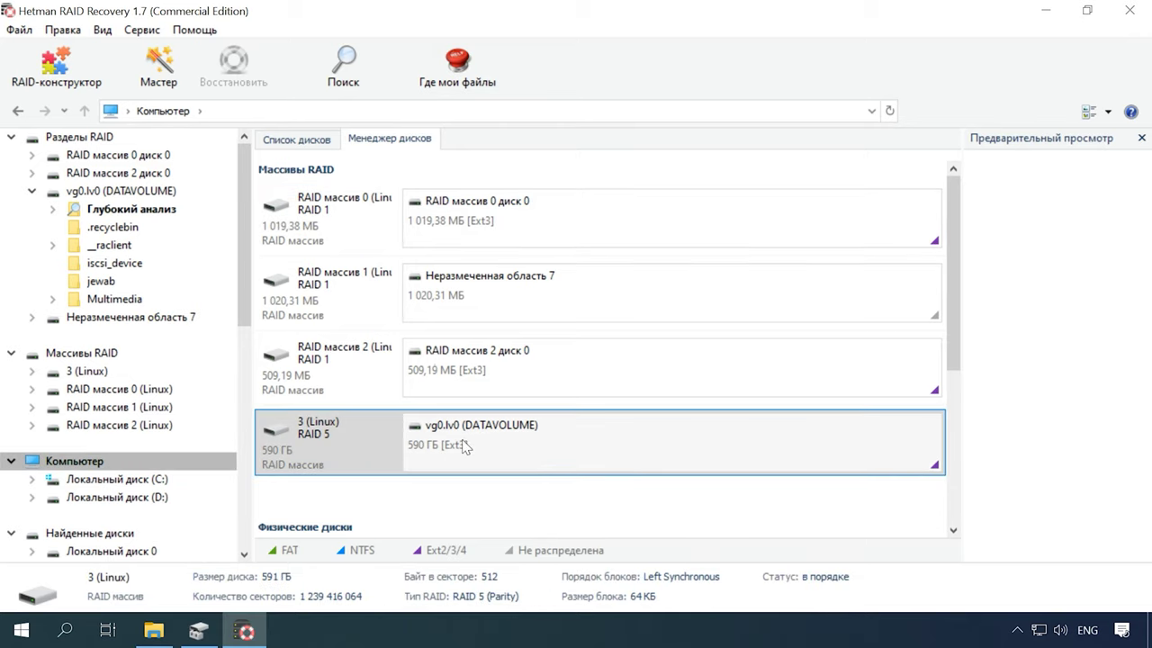
{"action": "left_click", "coordinate": [550, 231]}
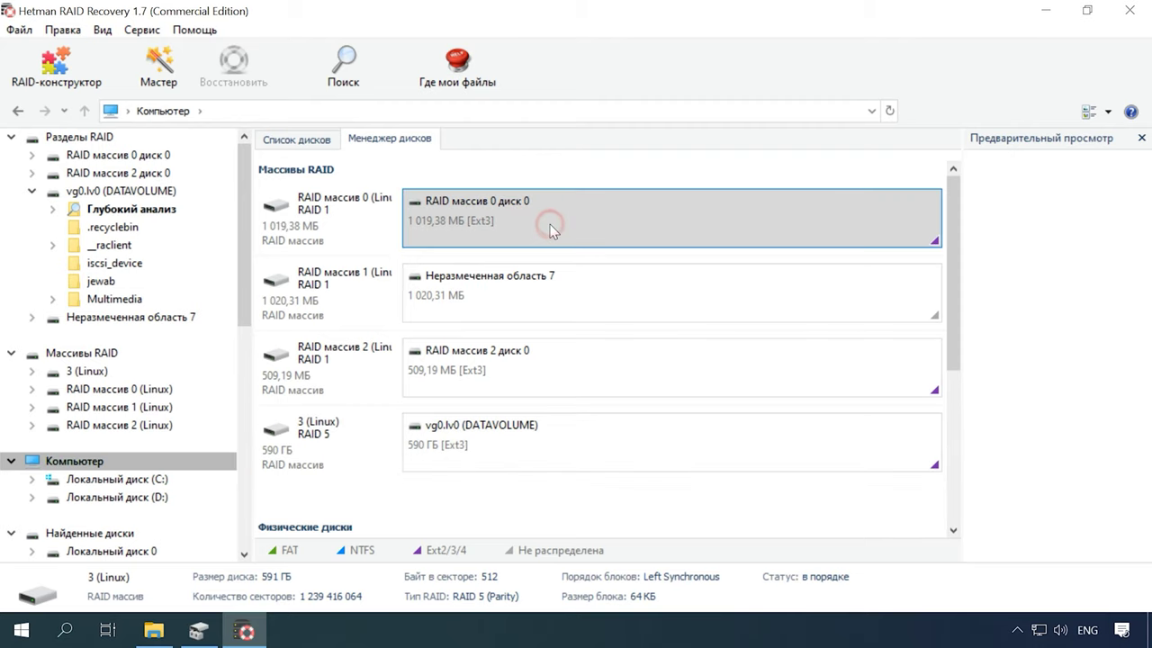
{"action": "right_click", "coordinate": [547, 229]}
{"action": "left_click", "coordinate": [608, 241]}
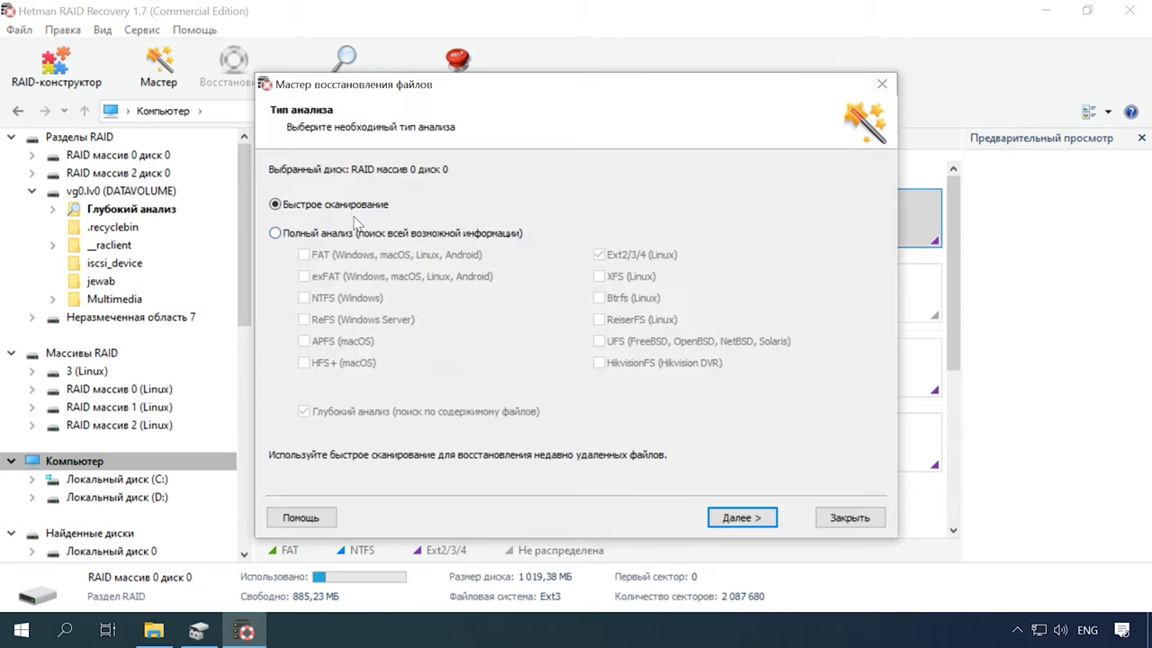
{"action": "left_click", "coordinate": [729, 516]}
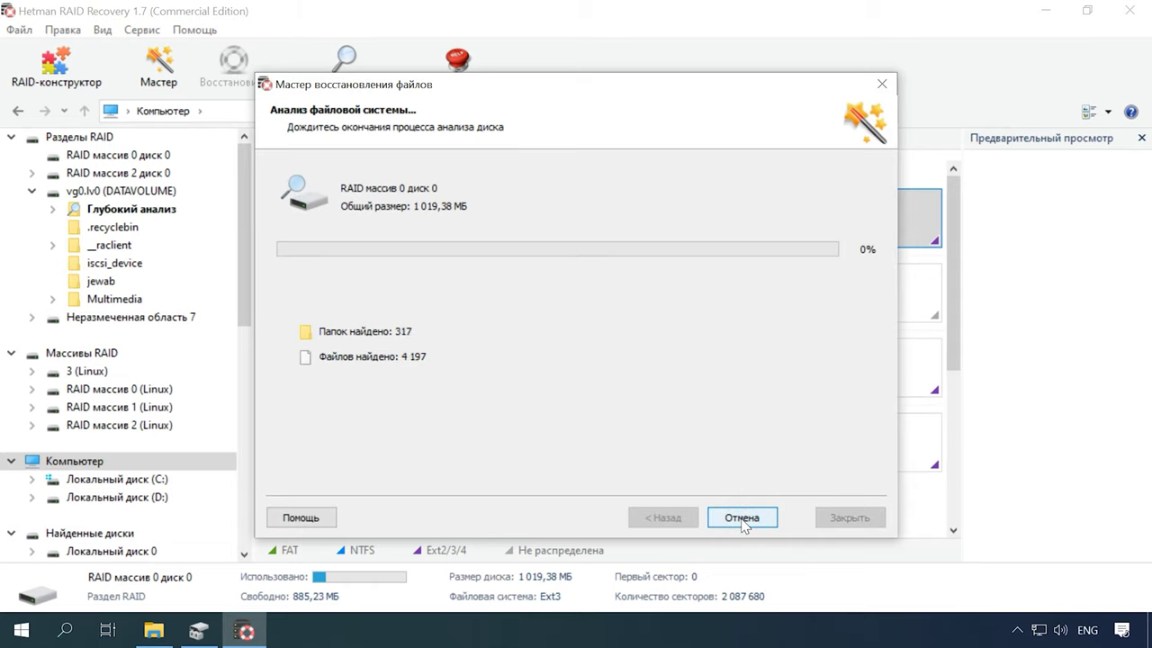
{"action": "left_click", "coordinate": [741, 517]}
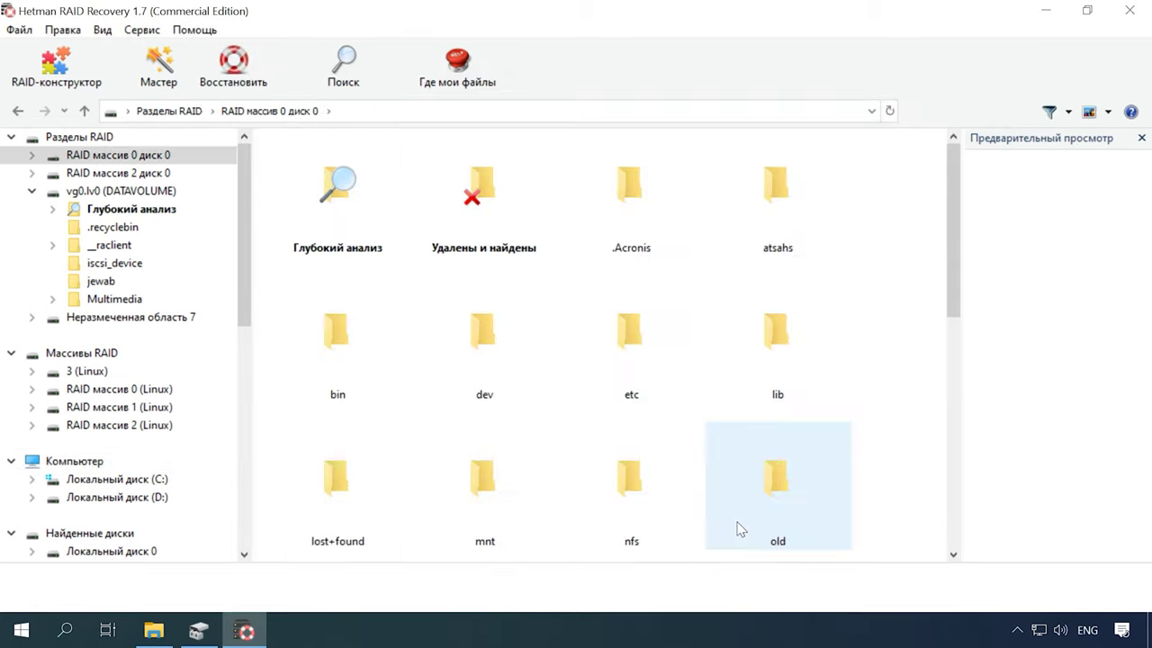
- Search RAID массив 0 диск 0 for *jpg files and look through the results
{"action": "mouse_move", "coordinate": [956, 289]}
{"action": "left_mouse_down"}
{"action": "mouse_move", "coordinate": [946, 477]}
{"action": "mouse_move", "coordinate": [944, 270]}
{"action": "left_mouse_up"}
{"action": "left_click", "coordinate": [345, 83]}
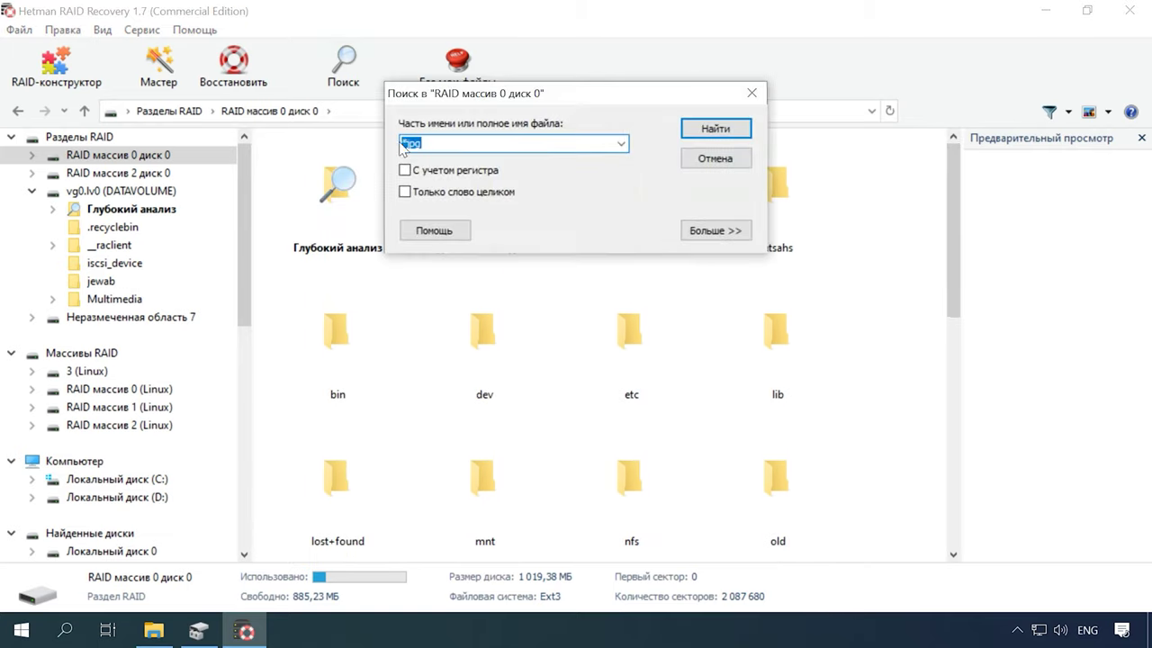
{"action": "left_click", "coordinate": [731, 135]}
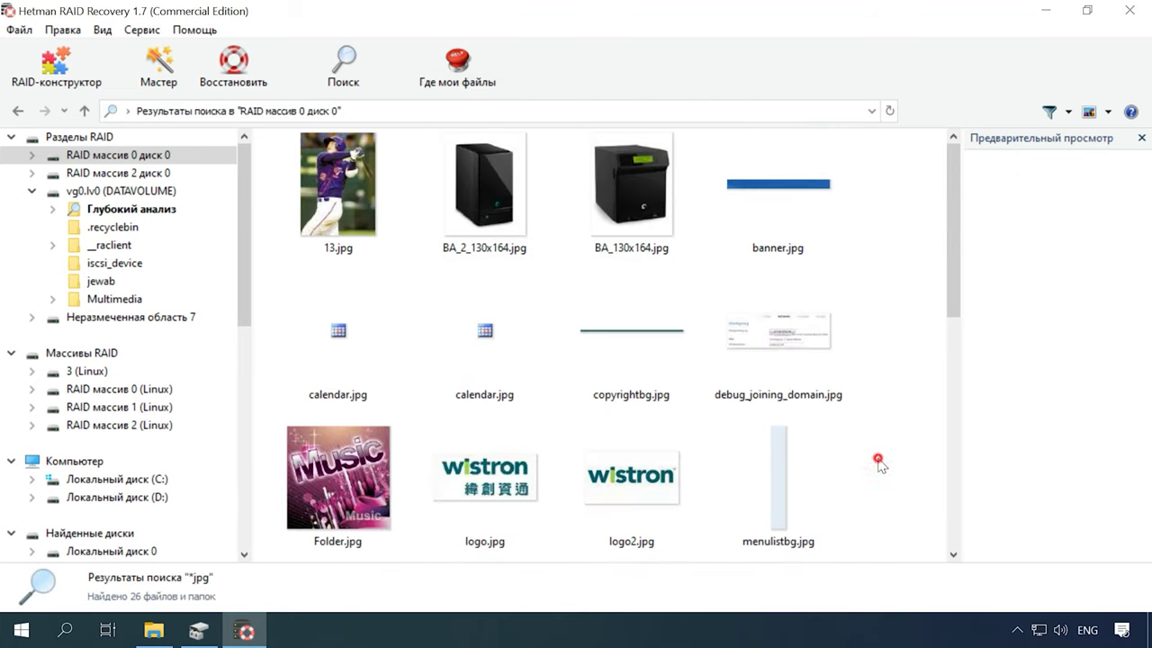
{"action": "left_click_drag", "start_coordinate": [952, 256], "coordinate": [918, 268]}
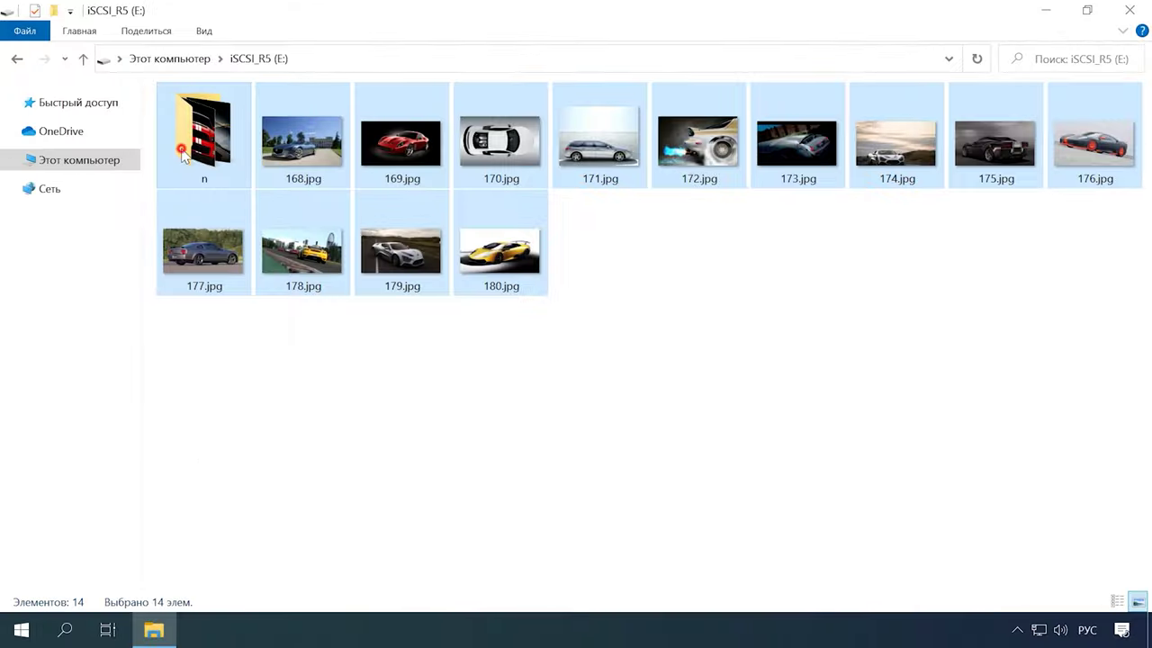
- Permanently delete the images 168.jpg through 180.jpg from iSCSI_R5 (E:), leaving the folder n in place
{"action": "left_click", "coordinate": [207, 182], "text": "ctrl"}
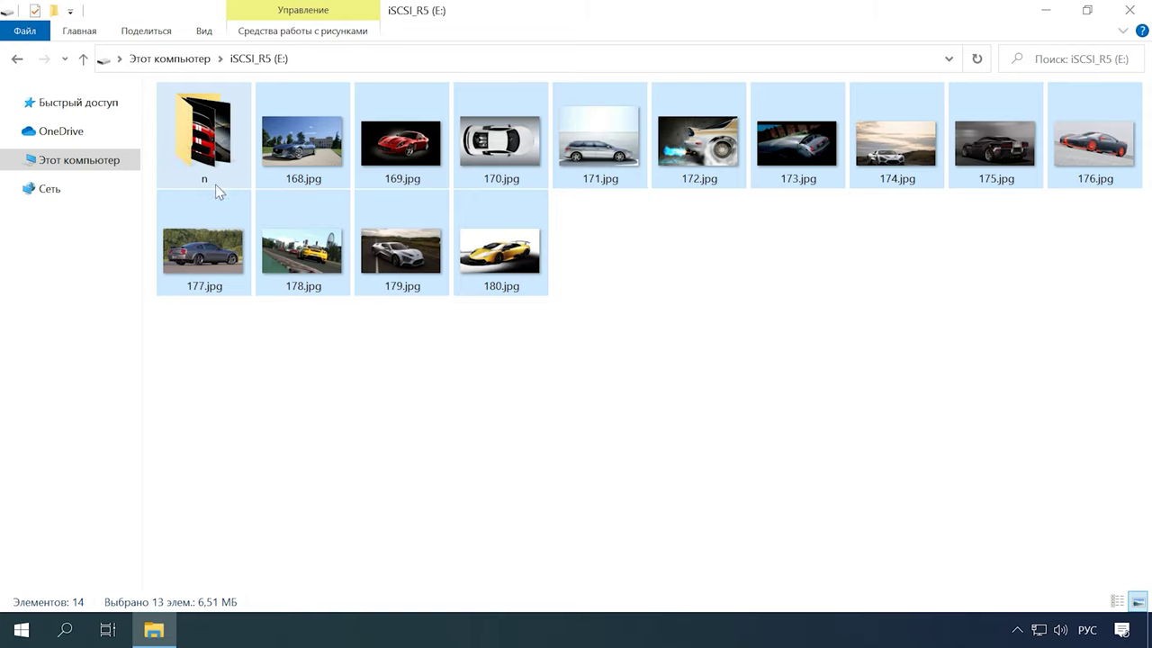
{"action": "key", "text": "shift+Delete"}
{"action": "left_click", "coordinate": [644, 332]}
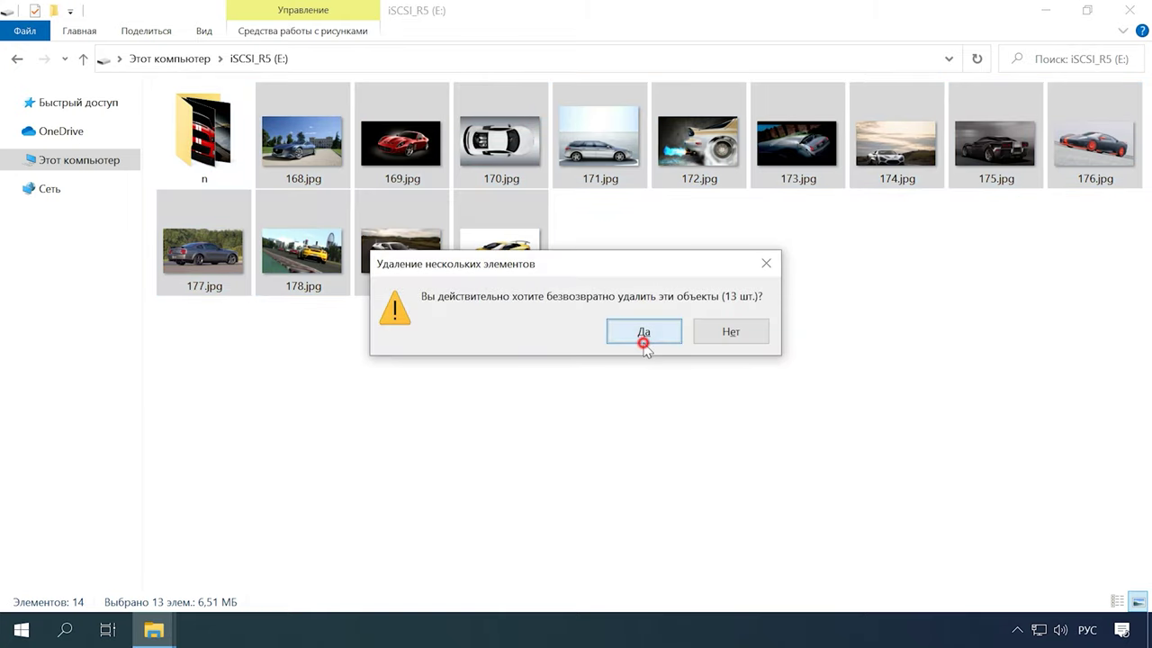
- Minimize the File Explorer window and launch Hetman RAID Recovery from the desktop
{"action": "left_click", "coordinate": [1046, 10]}
{"action": "left_click", "coordinate": [36, 162]}
{"action": "double_click", "coordinate": [36, 162]}
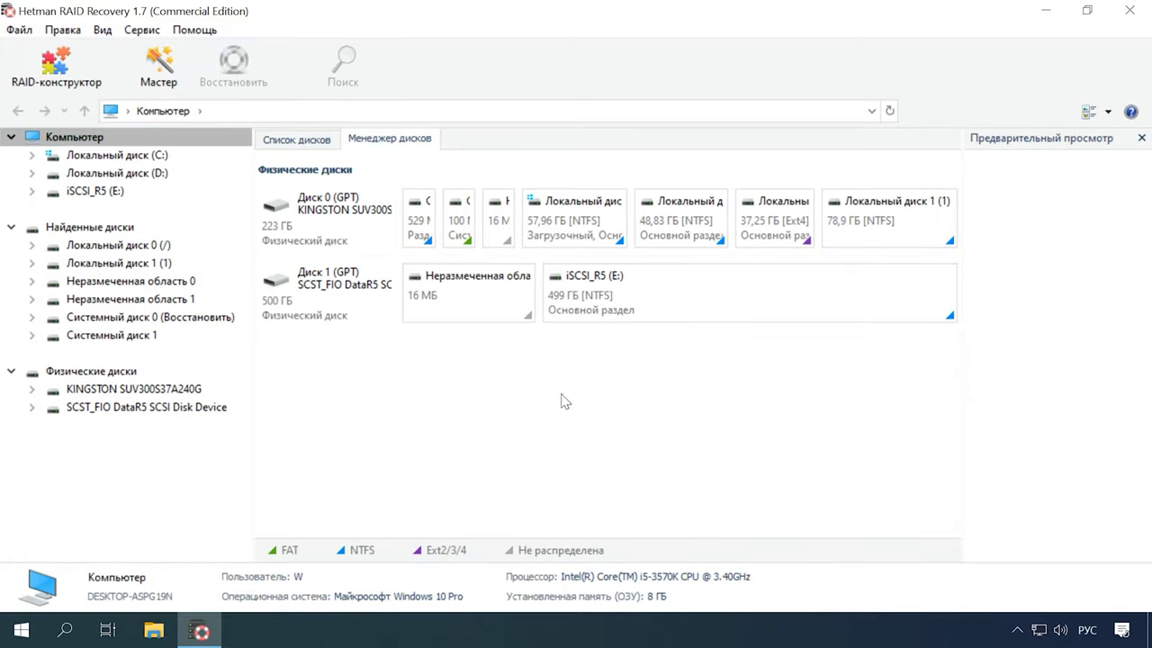
- Run a quick scan on the iSCSI_R5 (E:) disk and finish the analysis wizard
{"action": "left_click", "coordinate": [631, 297]}
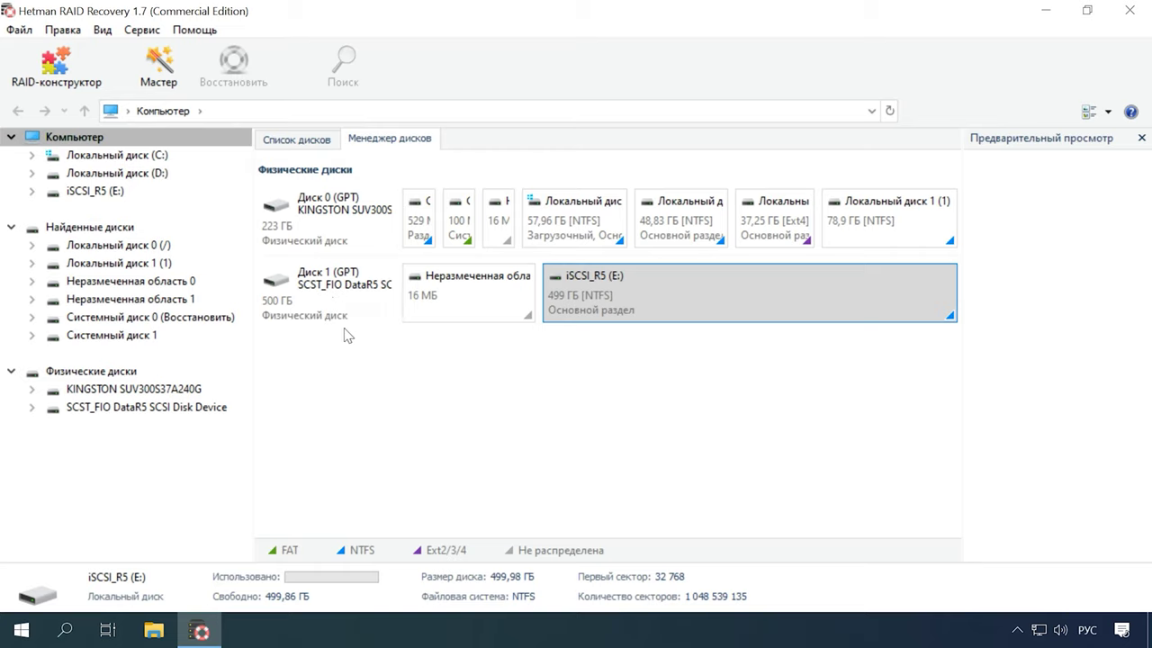
{"action": "right_click", "coordinate": [650, 290]}
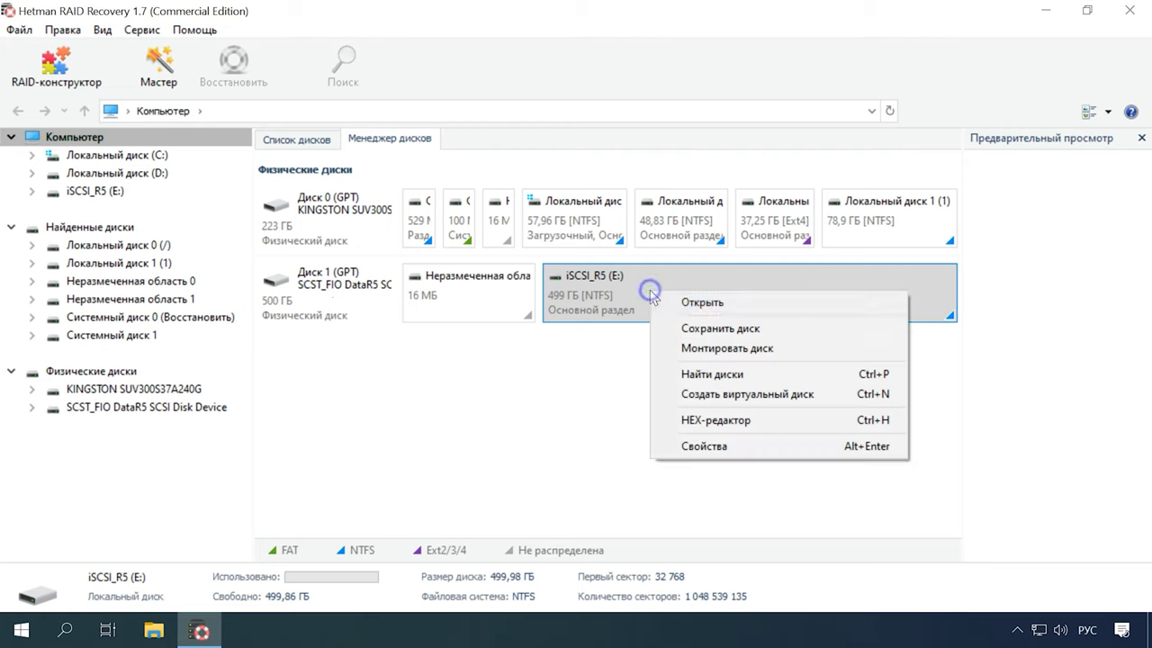
{"action": "left_click", "coordinate": [703, 306]}
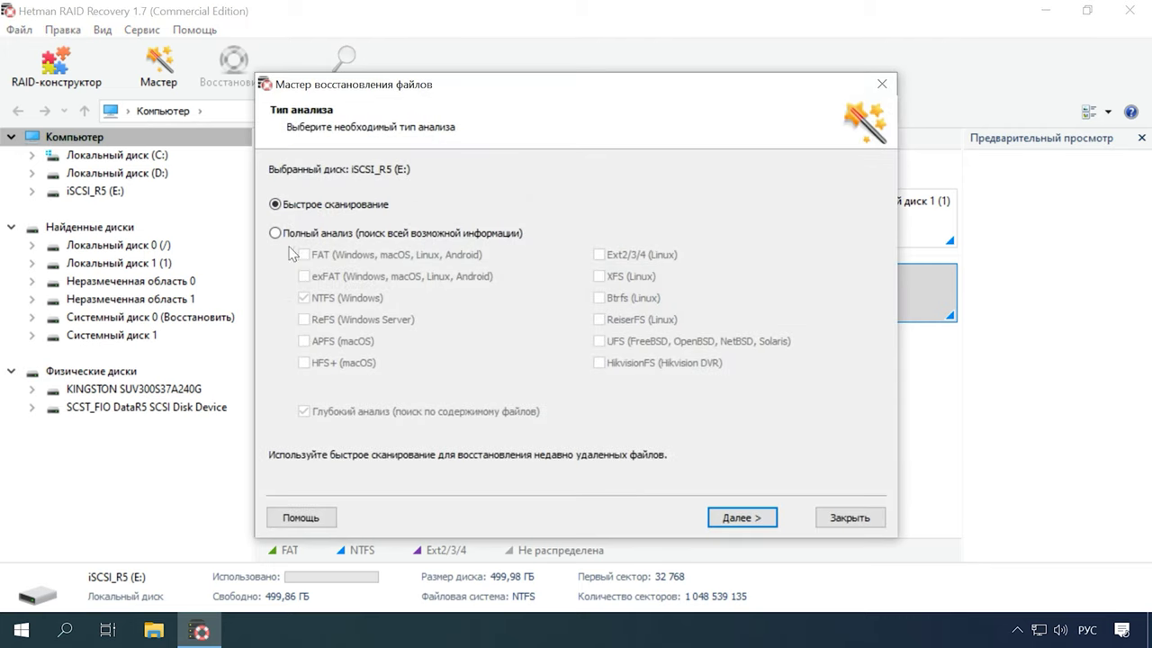
{"action": "left_click", "coordinate": [738, 519]}
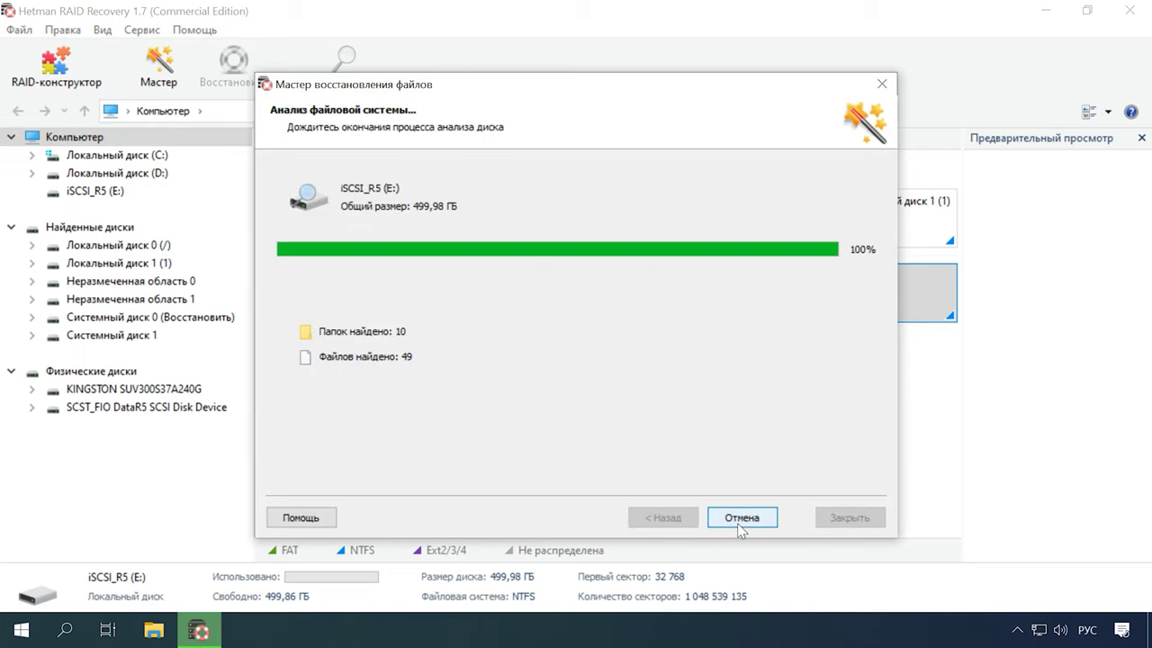
{"action": "left_click", "coordinate": [738, 519]}
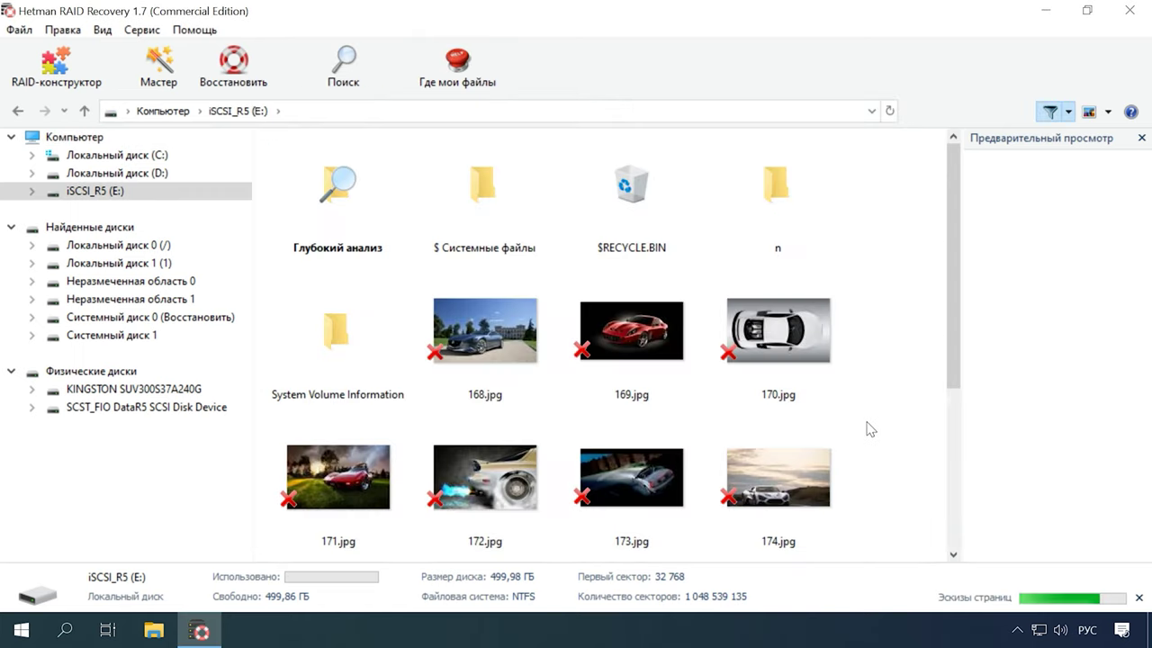
- Select the deleted images 168.jpg through 180.jpg on iSCSI_R5 (E:)
{"action": "left_click_drag", "start_coordinate": [949, 383], "coordinate": [961, 247]}
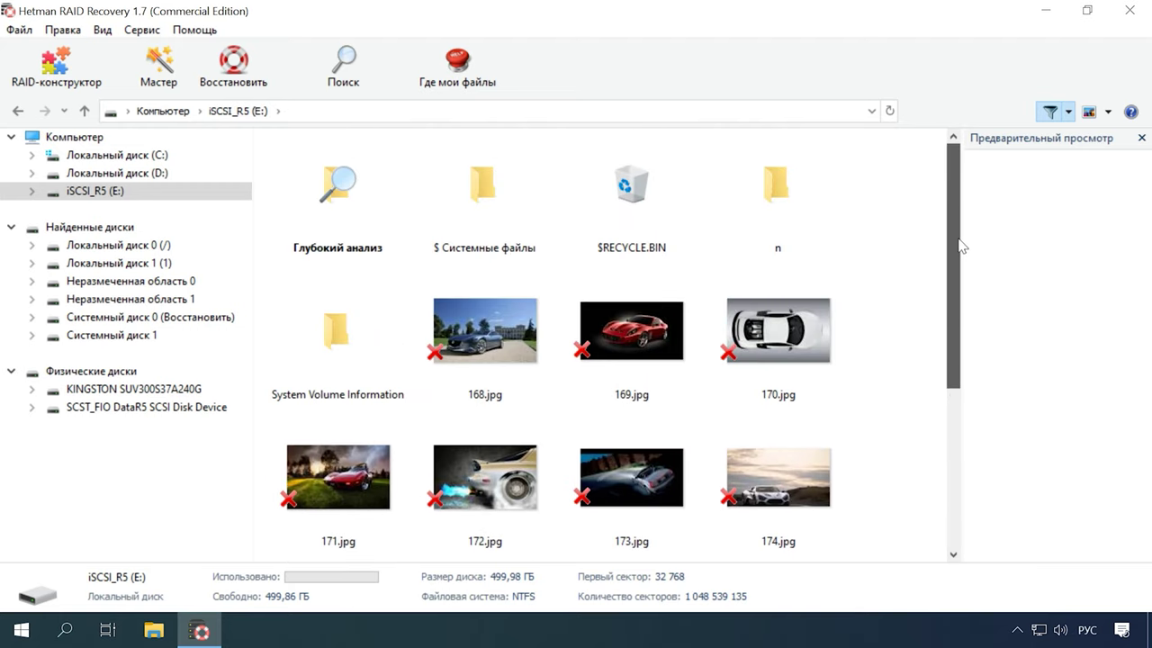
{"action": "left_click", "coordinate": [776, 238]}
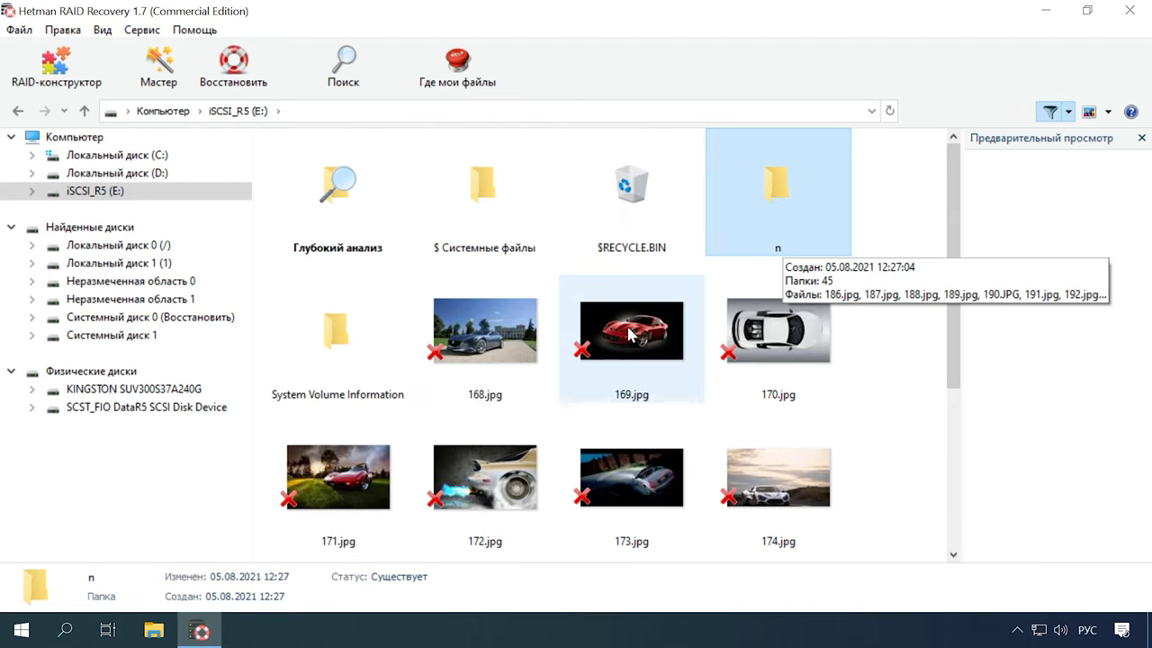
{"action": "left_click", "coordinate": [519, 365]}
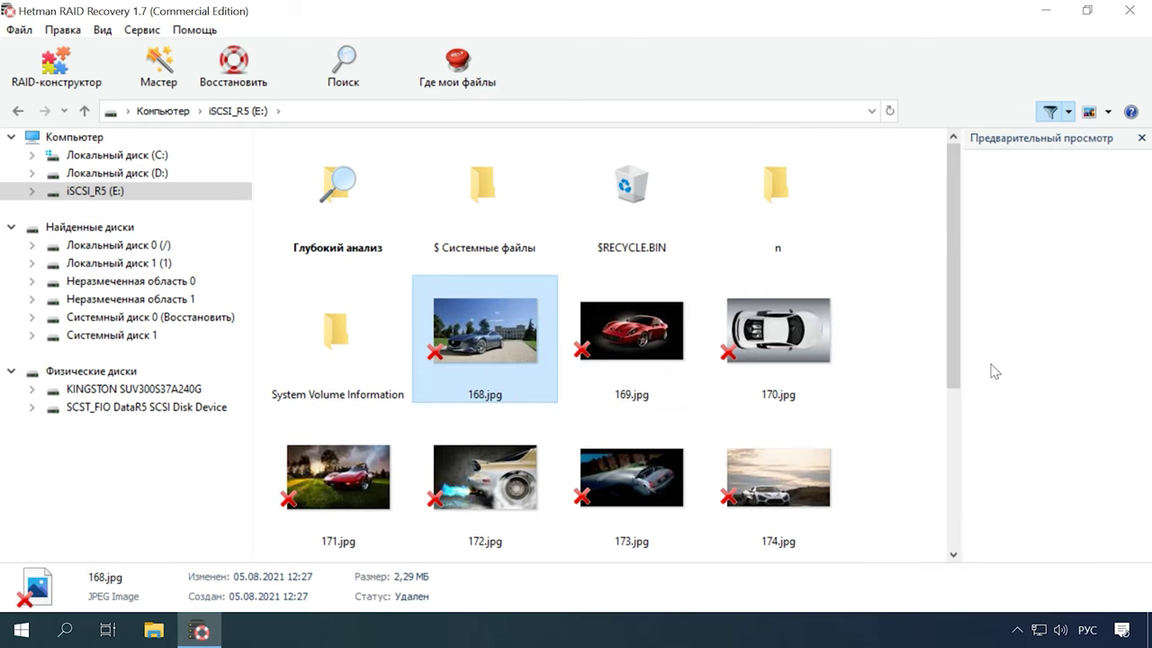
{"action": "scroll", "coordinate": [946, 453], "scroll_direction": "down", "scroll_amount": 5}
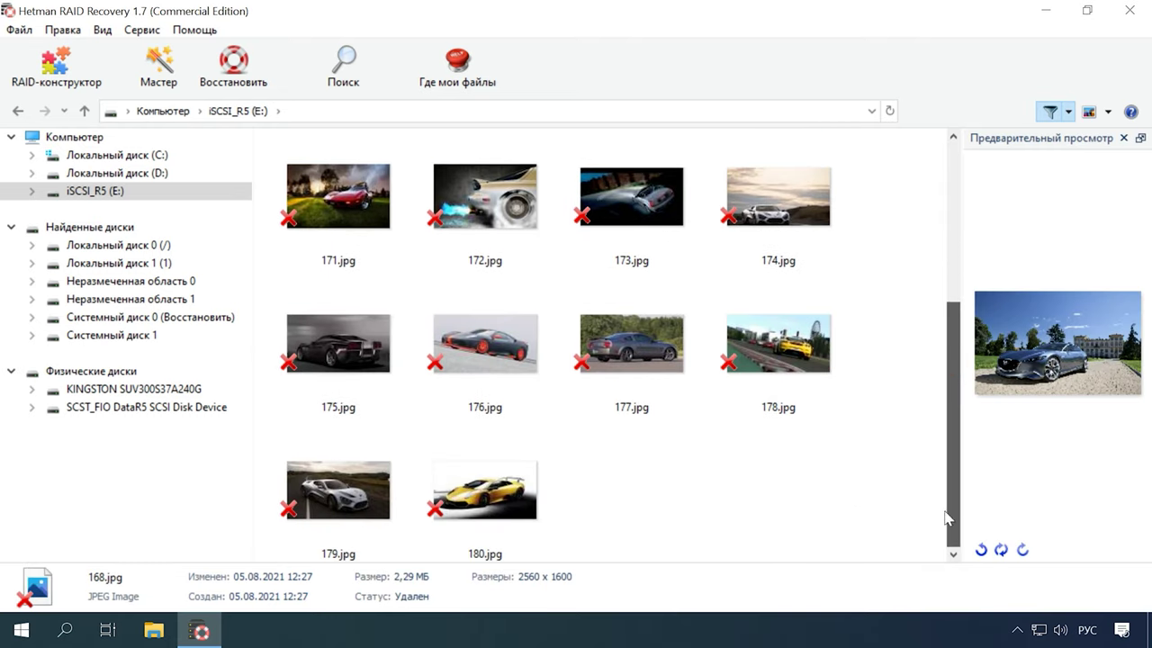
{"action": "left_click", "coordinate": [414, 511], "text": "shift"}
{"action": "scroll", "coordinate": [619, 478], "scroll_direction": "up", "scroll_amount": 5}
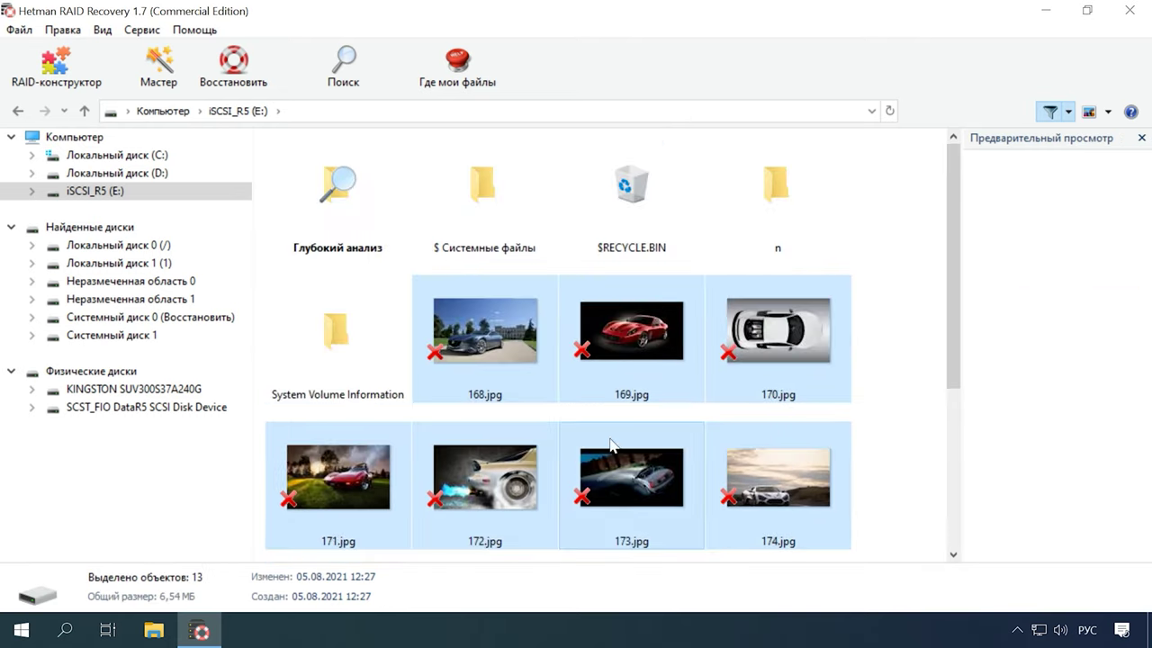
- Recover the selected images to the hard disk path C:\10\
{"action": "left_click", "coordinate": [242, 90]}
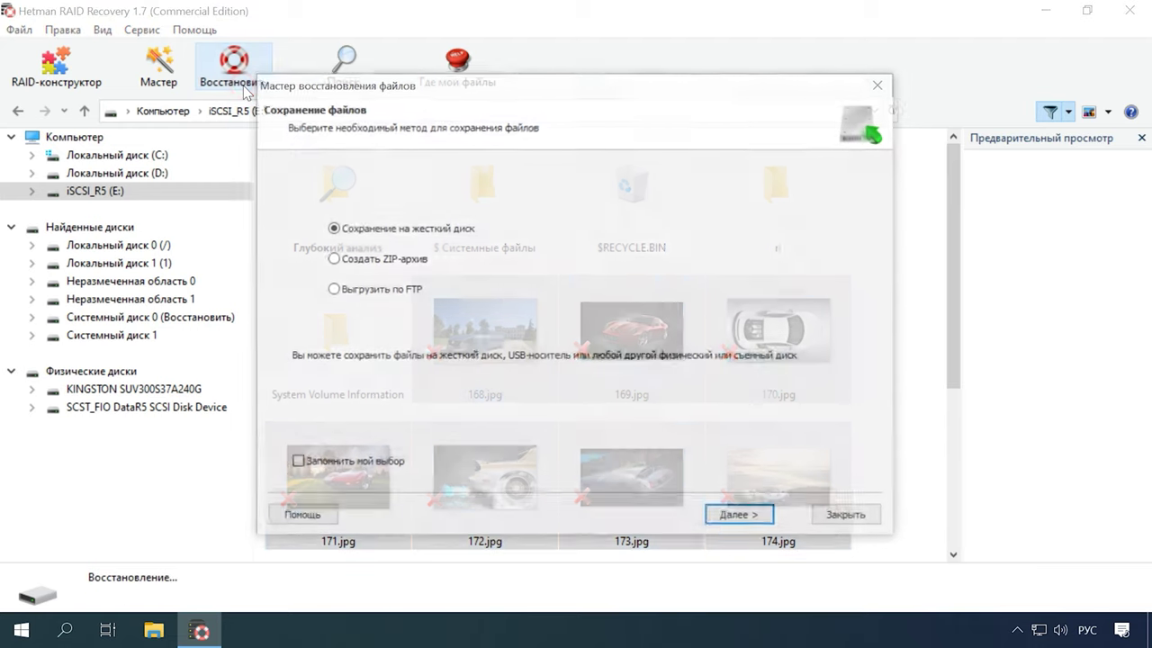
{"action": "left_click", "coordinate": [773, 518]}
{"action": "left_click_drag", "start_coordinate": [417, 214], "coordinate": [406, 216]}
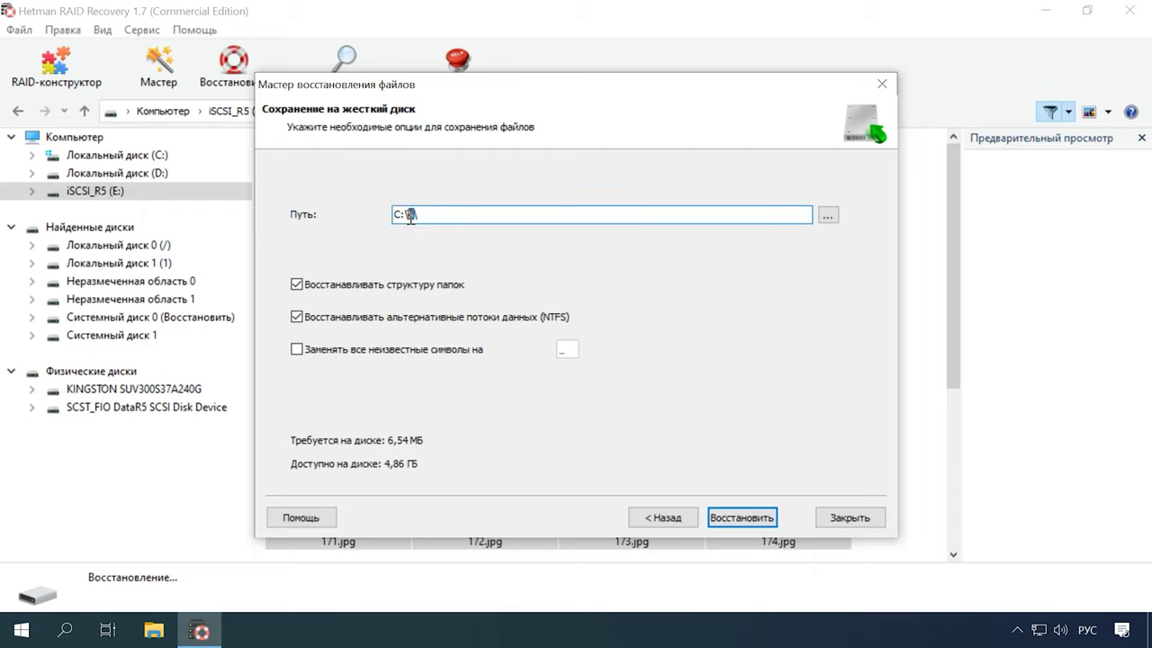
{"action": "type", "text": "10\\"}
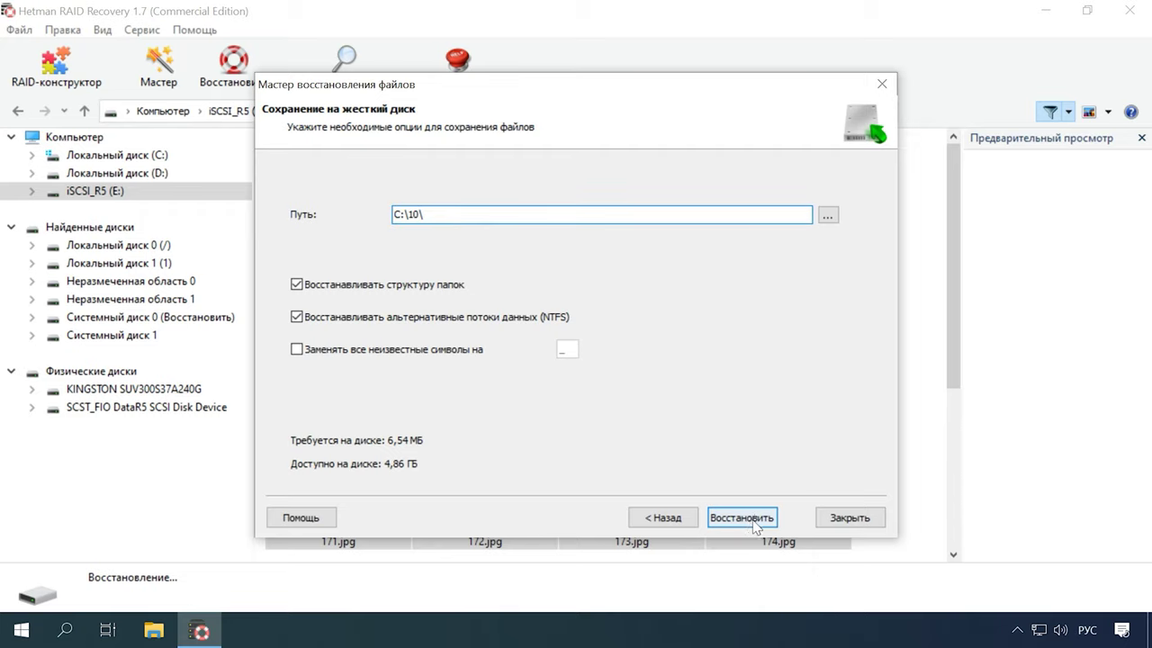
{"action": "left_click", "coordinate": [743, 518]}
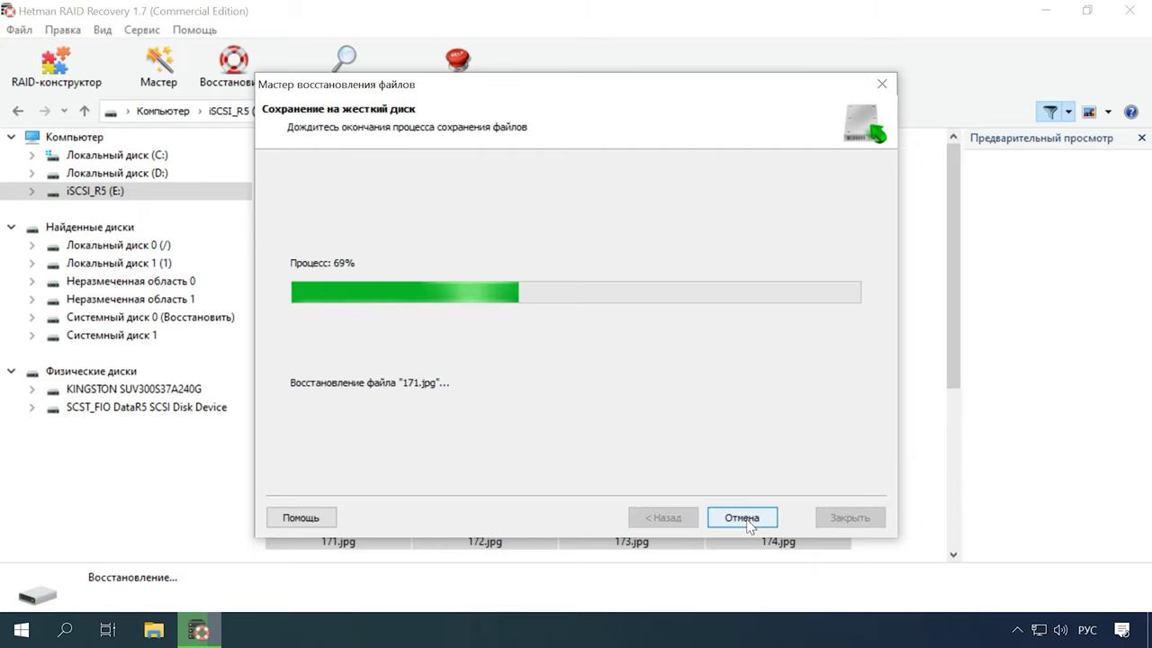
{"action": "left_click", "coordinate": [743, 518]}
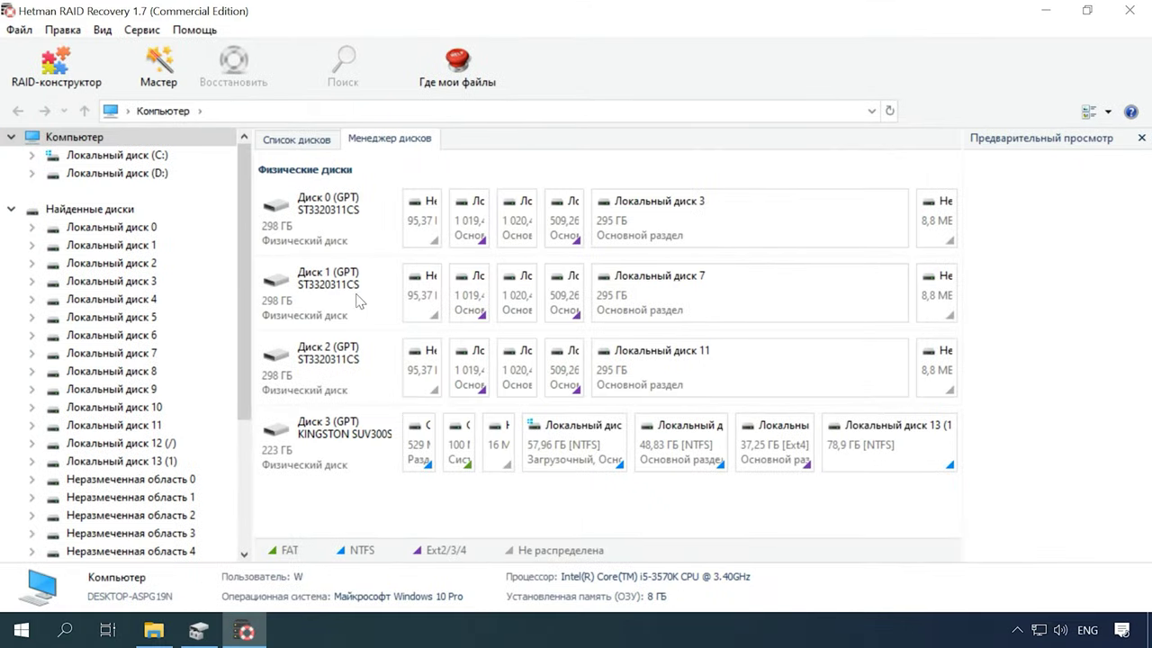
- Start the RAID constructor and choose to create the array manually
{"action": "left_click", "coordinate": [56, 70]}
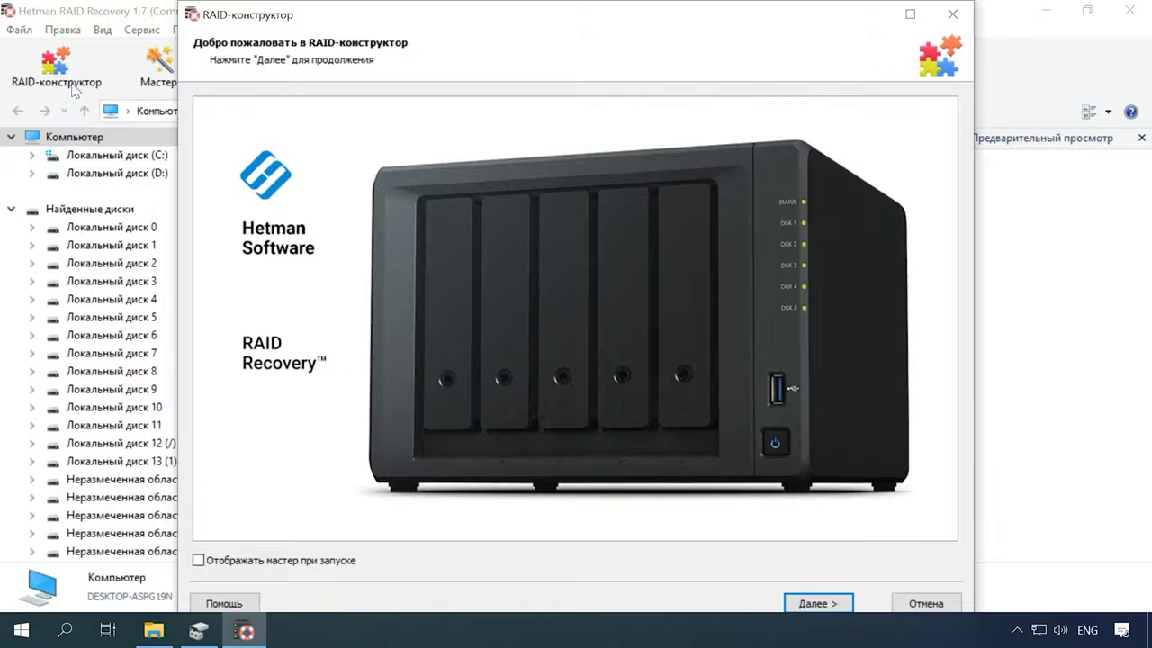
{"action": "left_click", "coordinate": [810, 603]}
{"action": "left_click", "coordinate": [241, 195]}
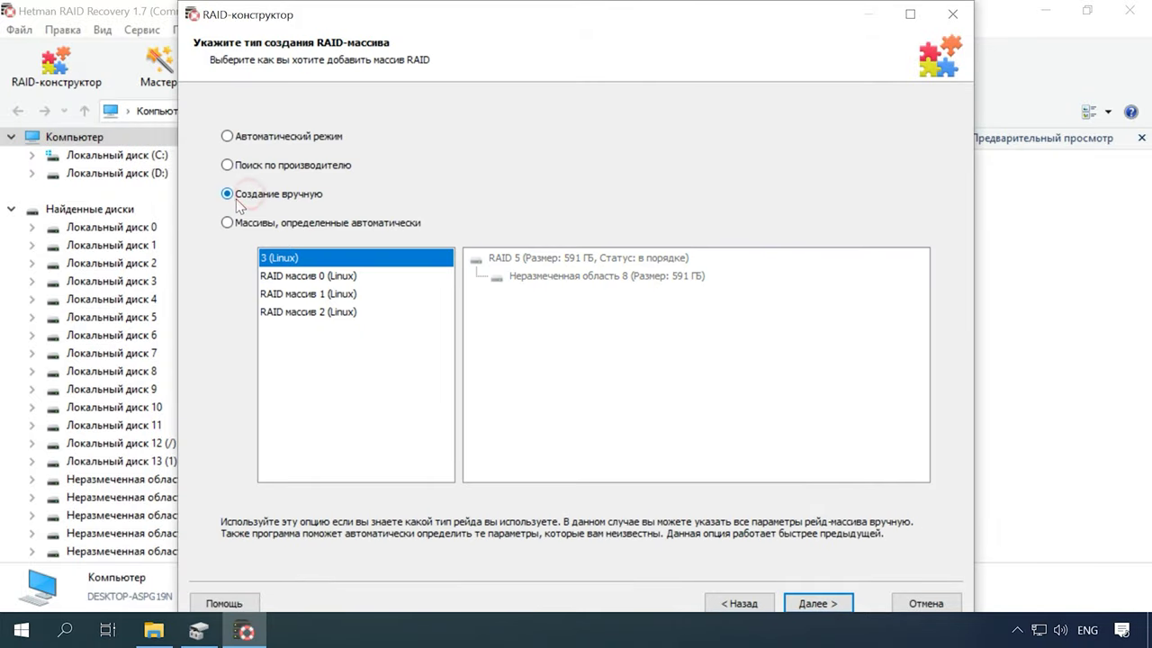
{"action": "left_click", "coordinate": [813, 602]}
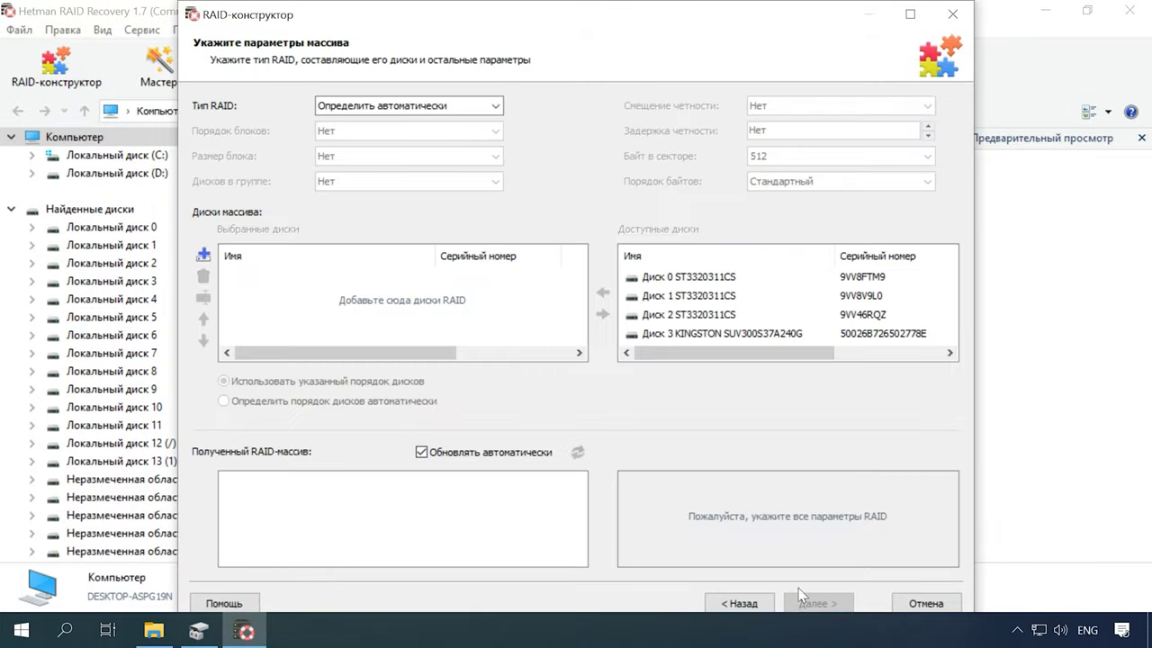
- Set the array to RAID 5 (Parity) with Left Synchronous block order and a 64 KB block size
{"action": "left_click", "coordinate": [410, 106]}
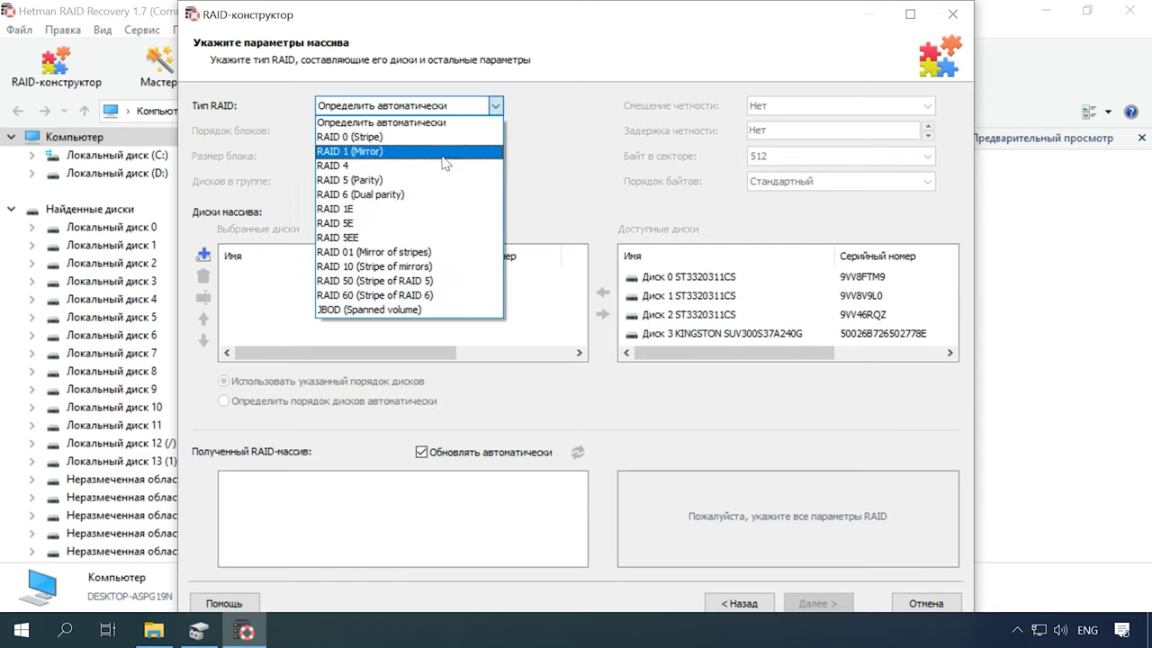
{"action": "left_click", "coordinate": [377, 180]}
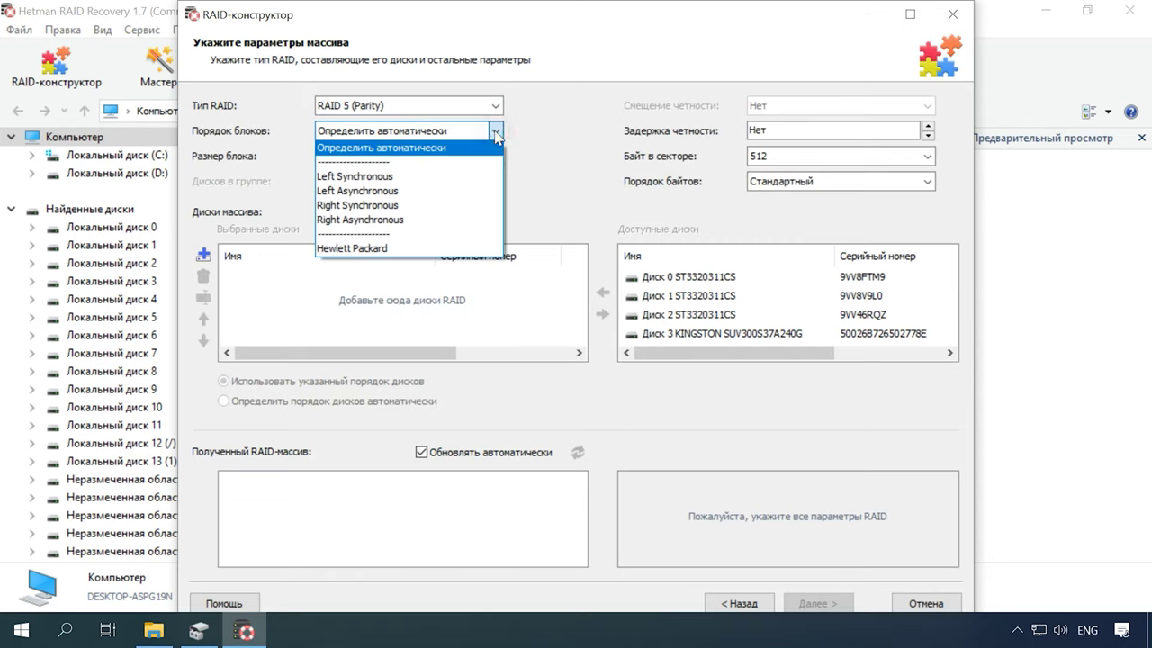
{"action": "left_click", "coordinate": [417, 176]}
{"action": "left_click", "coordinate": [496, 156]}
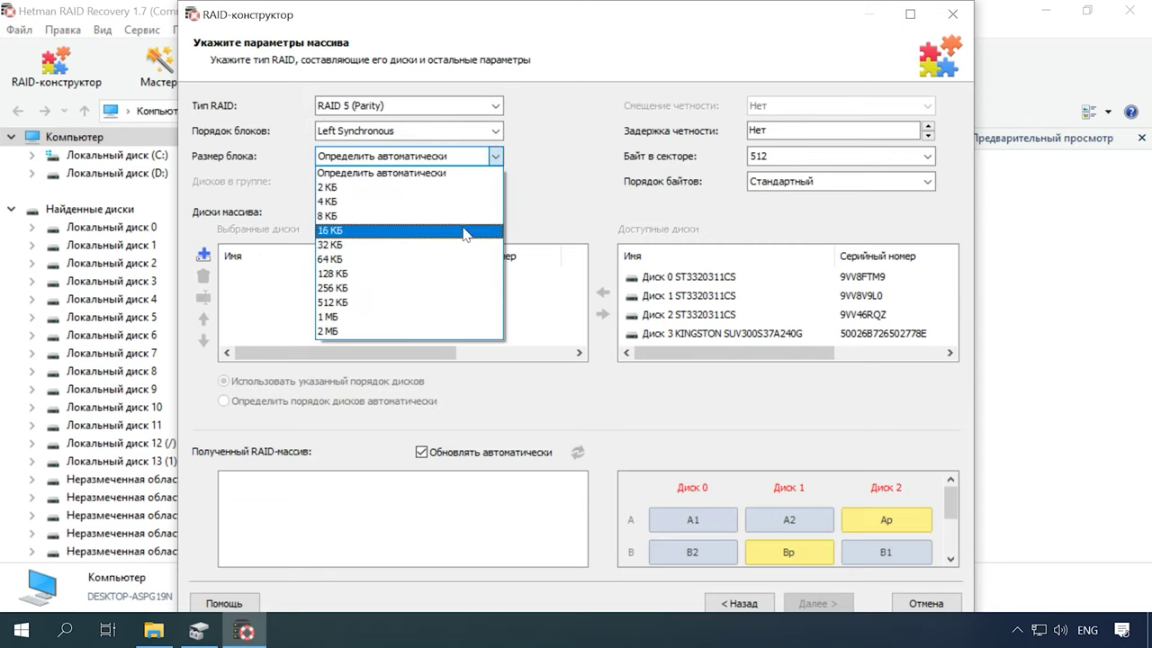
{"action": "left_click", "coordinate": [400, 261]}
- Add the three ST3320311CS disks, Диск 0, Диск 1 and Диск 2, to the array
{"action": "left_click", "coordinate": [684, 276]}
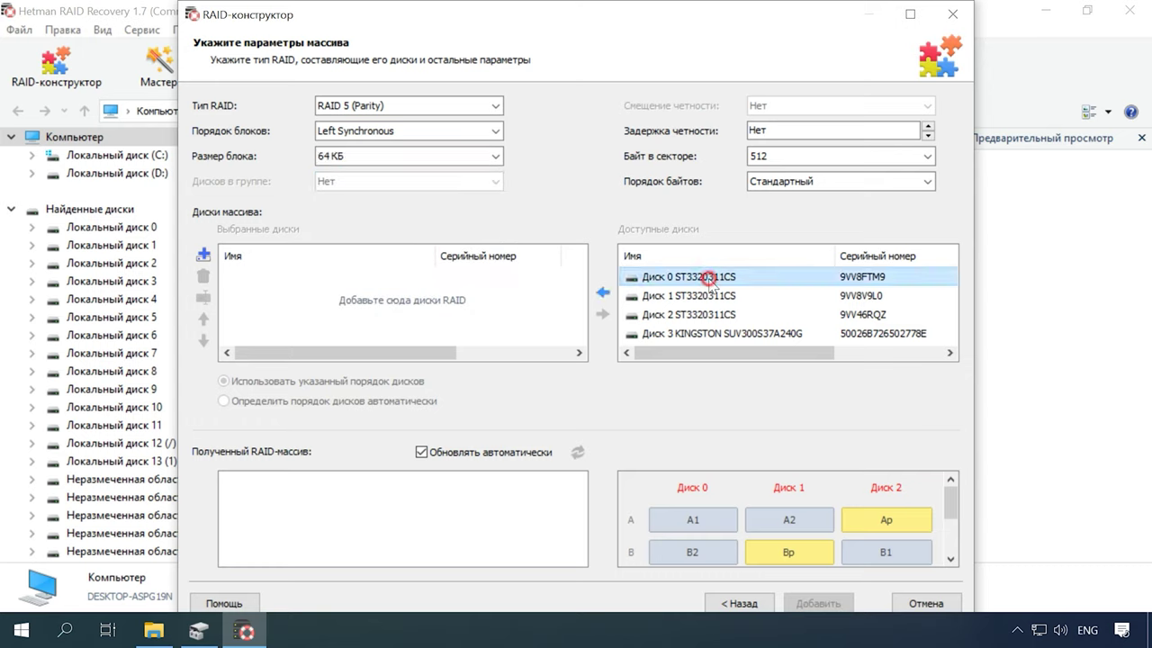
{"action": "left_click", "coordinate": [602, 292]}
{"action": "left_click", "coordinate": [602, 292]}
{"action": "left_click", "coordinate": [602, 293]}
- Move Диск 1 up and back down in the disk order, then add an empty disk and remove it again
{"action": "left_click", "coordinate": [288, 295]}
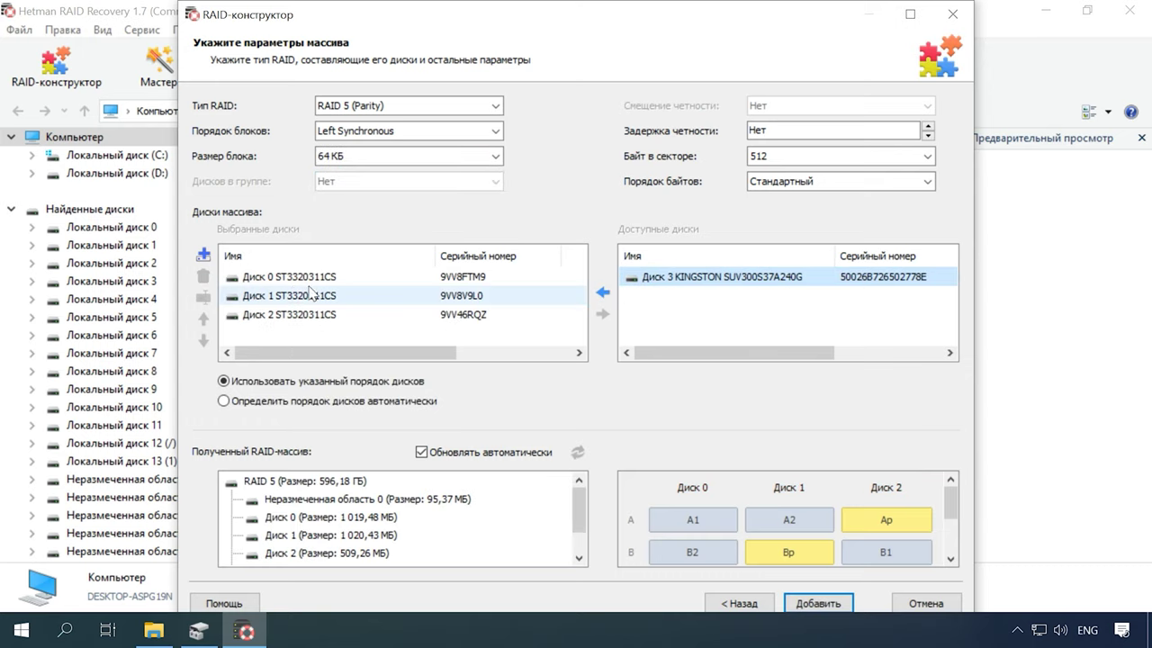
{"action": "left_click", "coordinate": [204, 319]}
{"action": "left_click", "coordinate": [204, 339]}
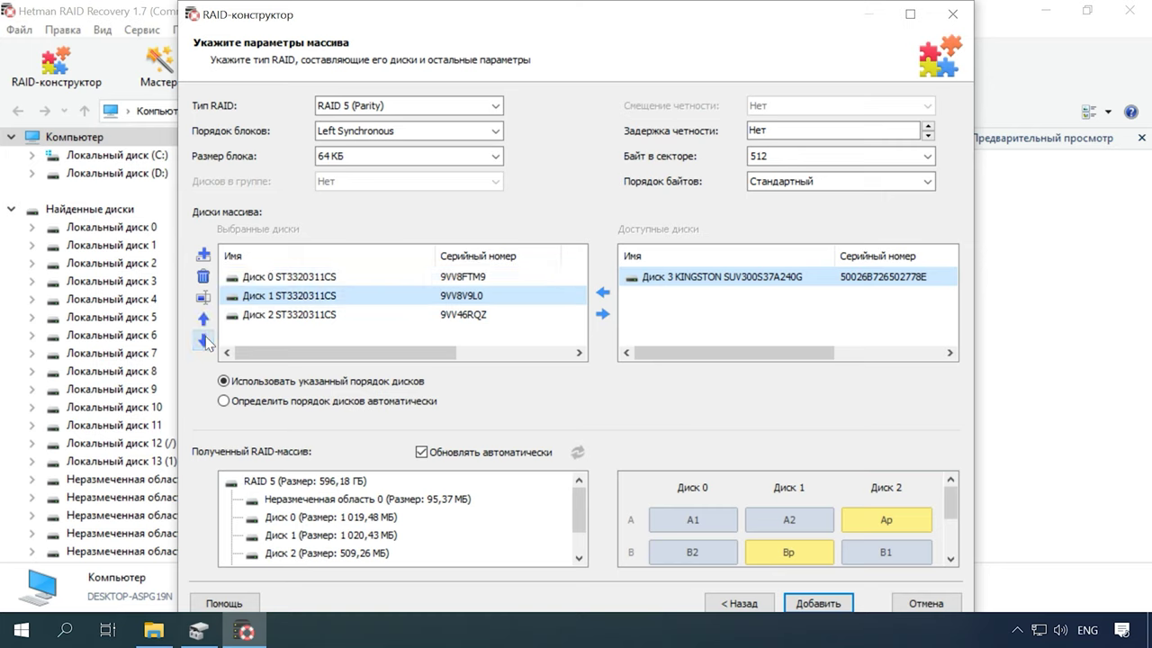
{"action": "left_click", "coordinate": [203, 256]}
{"action": "left_click", "coordinate": [270, 334]}
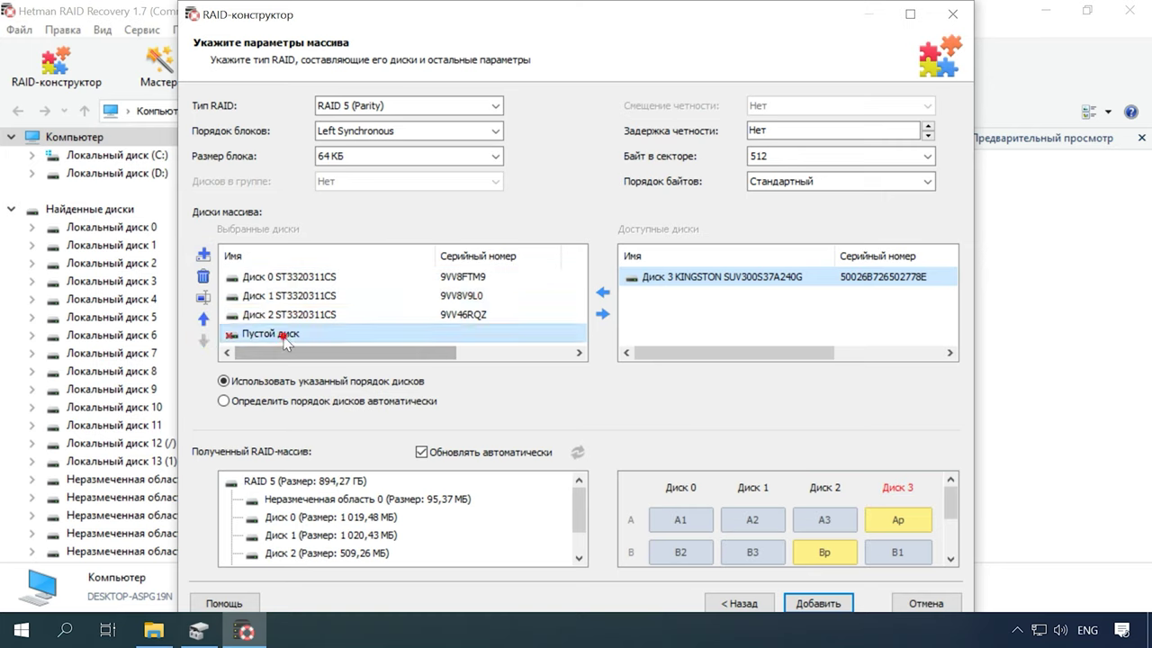
{"action": "left_click", "coordinate": [204, 276]}
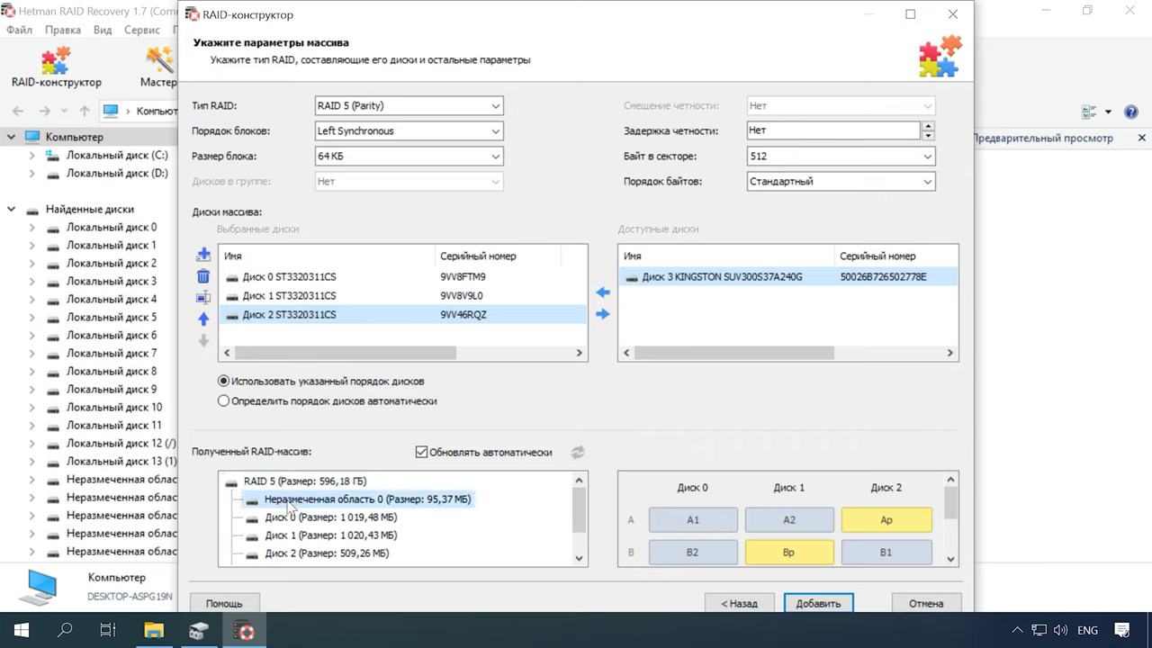
- Review the partitions of the resulting RAID 5 array and add the array to the disk manager
{"action": "scroll", "coordinate": [287, 553], "scroll_direction": "down", "scroll_amount": 1}
{"action": "scroll", "coordinate": [286, 555], "scroll_direction": "up", "scroll_amount": 1}
{"action": "left_click", "coordinate": [302, 558]}
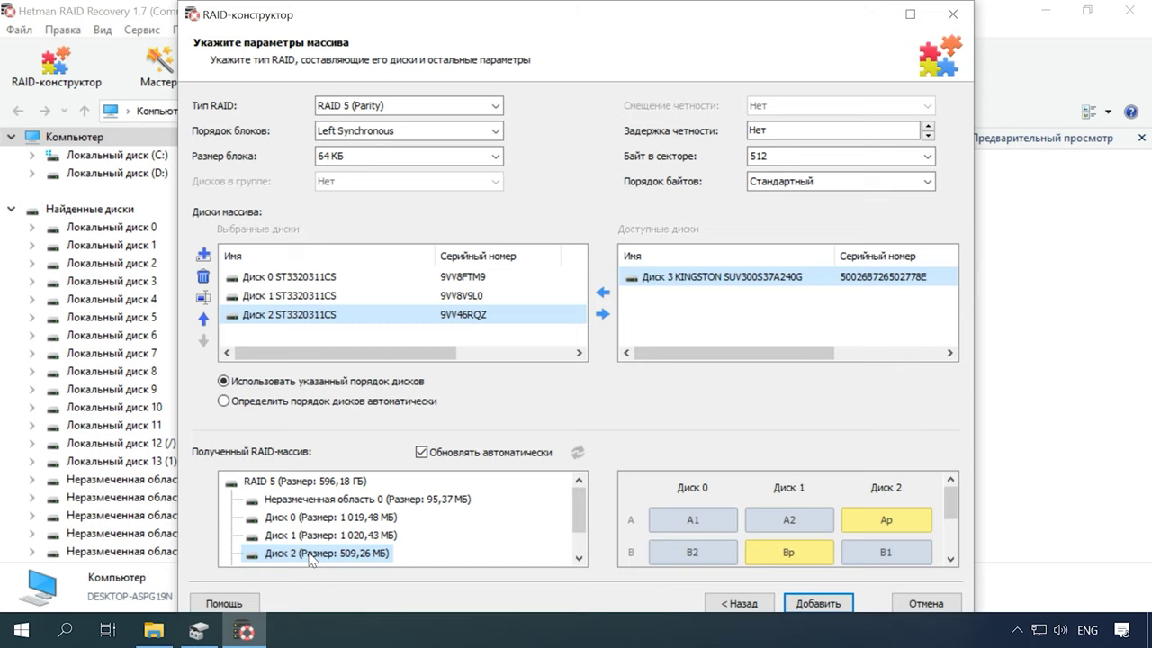
{"action": "left_click", "coordinate": [820, 604]}
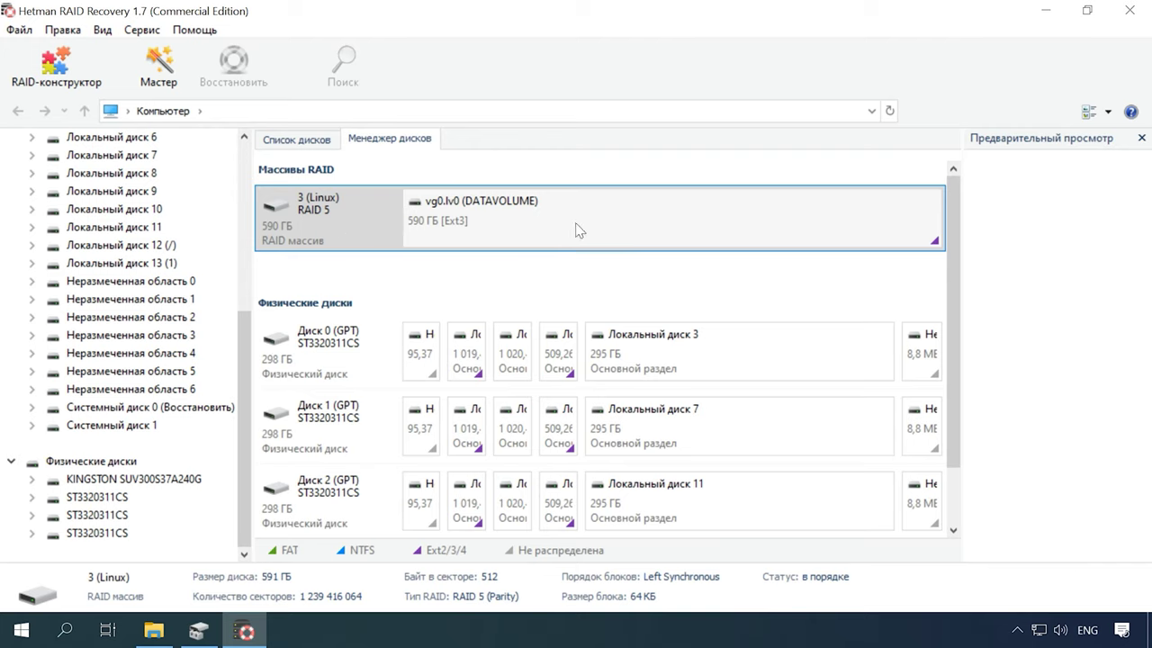
- Run a quick scan on the RAID partition vg0.lv0 (DATAVOLUME) and finish the analysis wizard
{"action": "left_click", "coordinate": [587, 228]}
{"action": "right_click", "coordinate": [627, 229]}
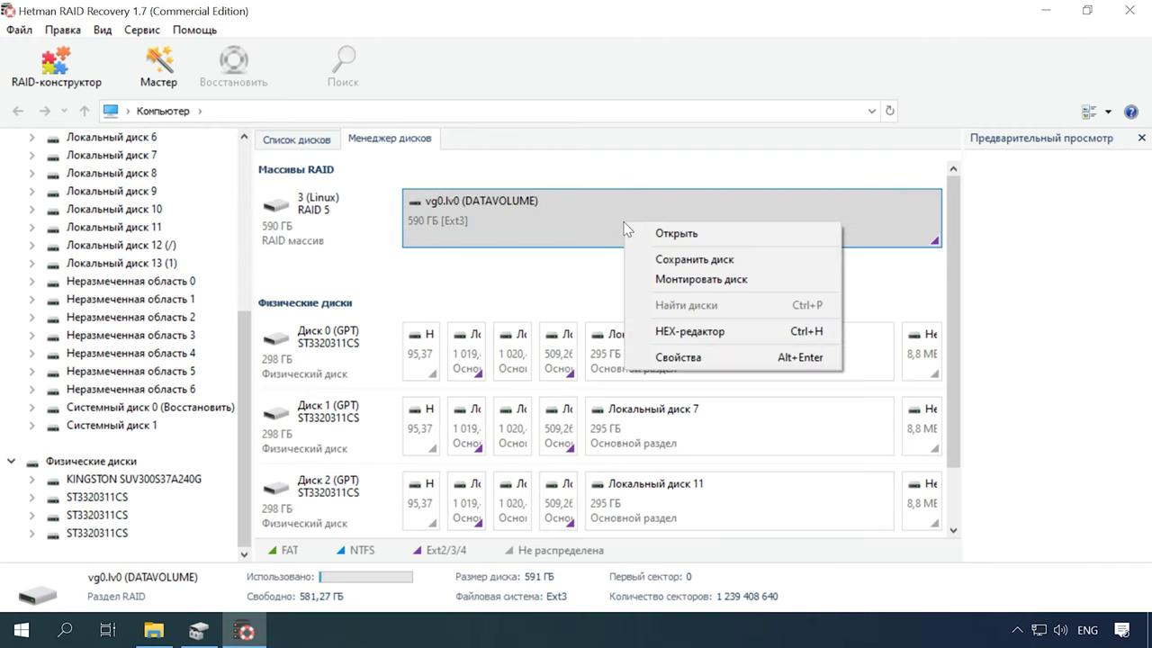
{"action": "left_click", "coordinate": [684, 237]}
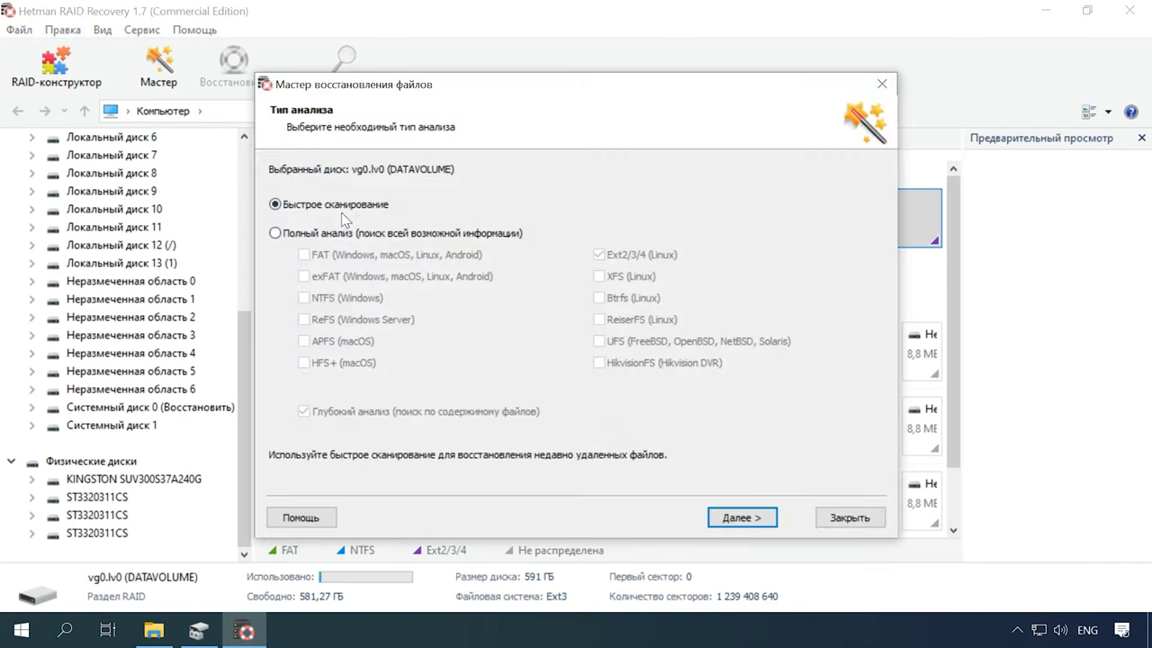
{"action": "left_click", "coordinate": [743, 518]}
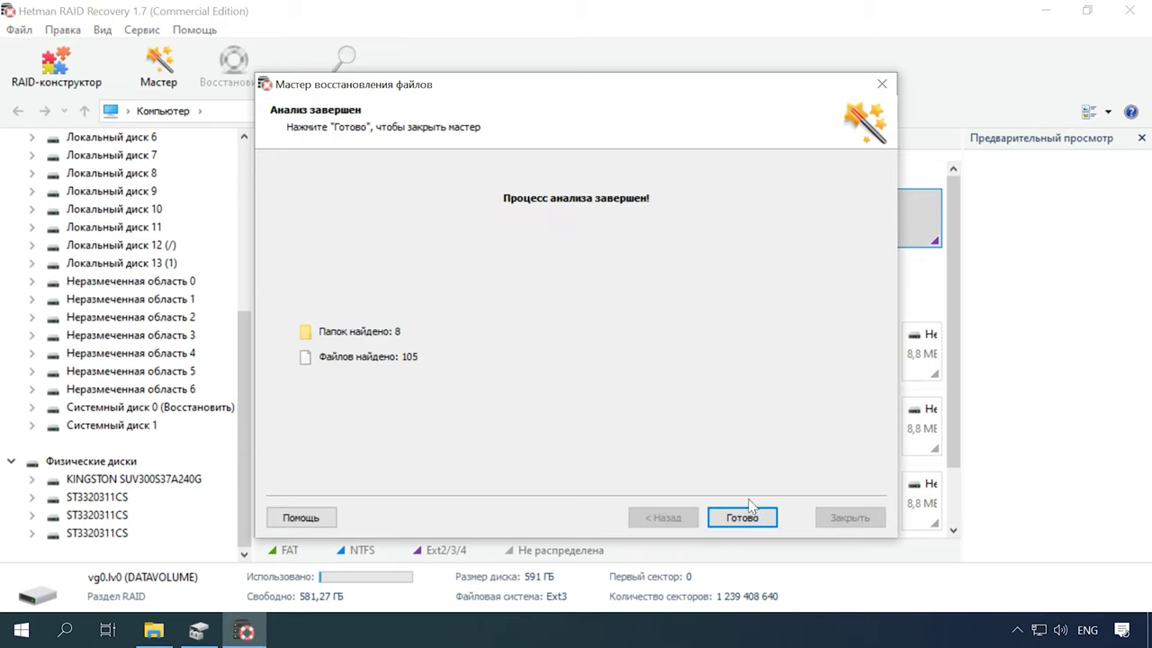
{"action": "left_click", "coordinate": [745, 518]}
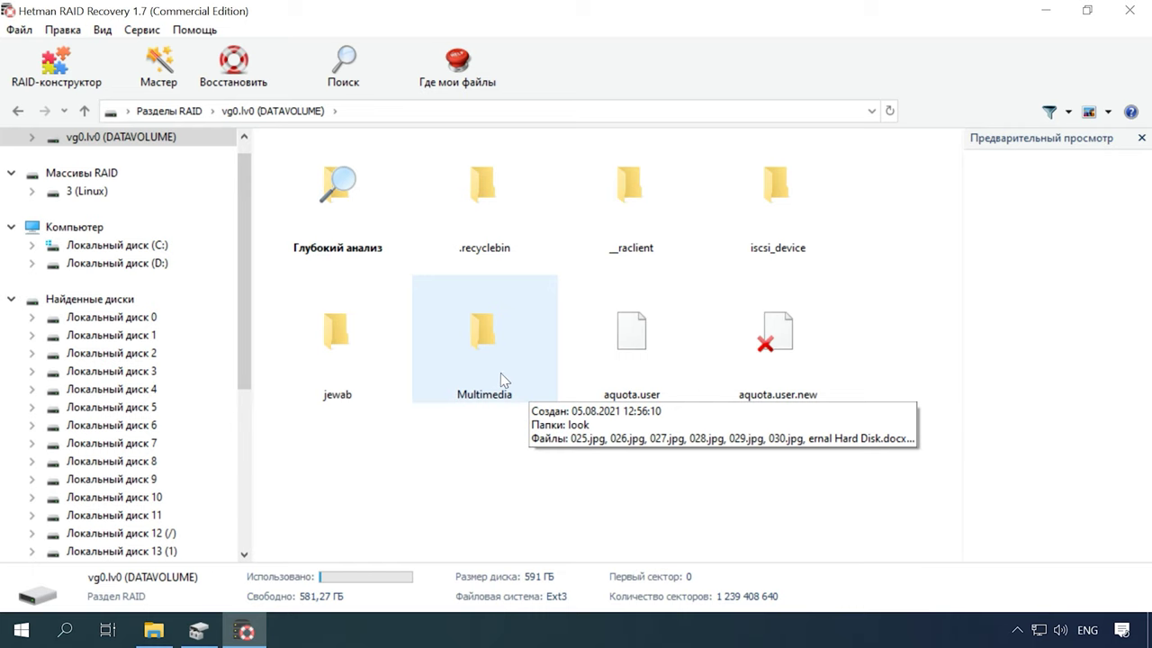
- Recover the images 025.jpg through 027.jpg from the Multimedia folder to the hard disk path C:\11\
{"action": "double_click", "coordinate": [500, 372]}
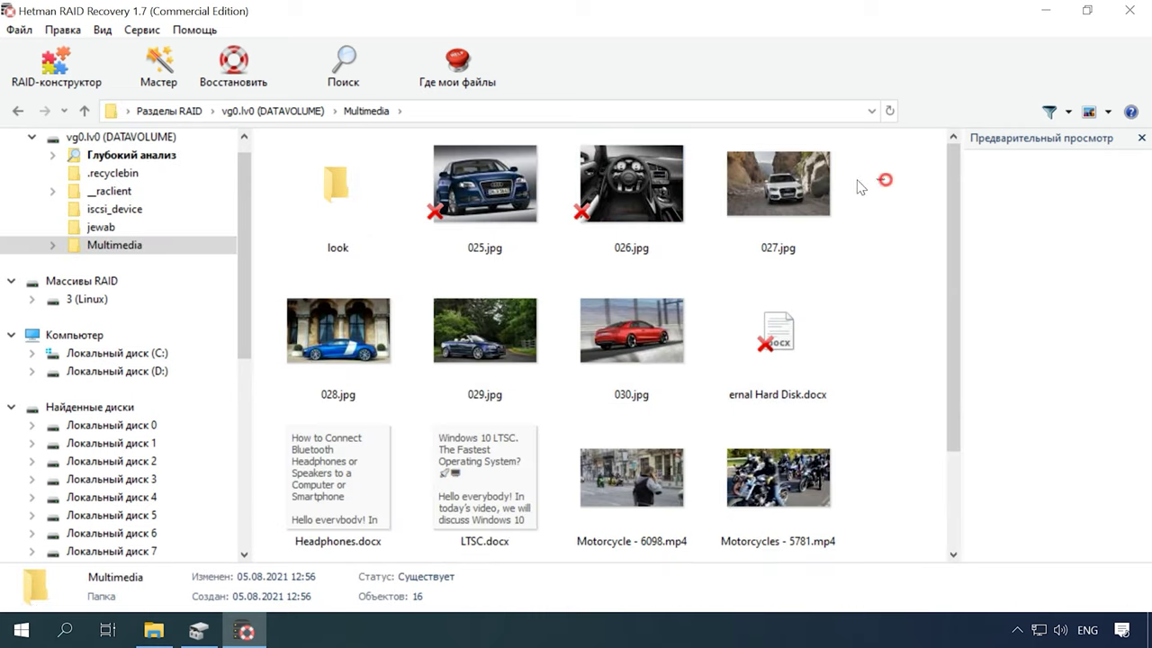
{"action": "left_click_drag", "start_coordinate": [884, 180], "coordinate": [414, 182]}
{"action": "left_click", "coordinate": [232, 88]}
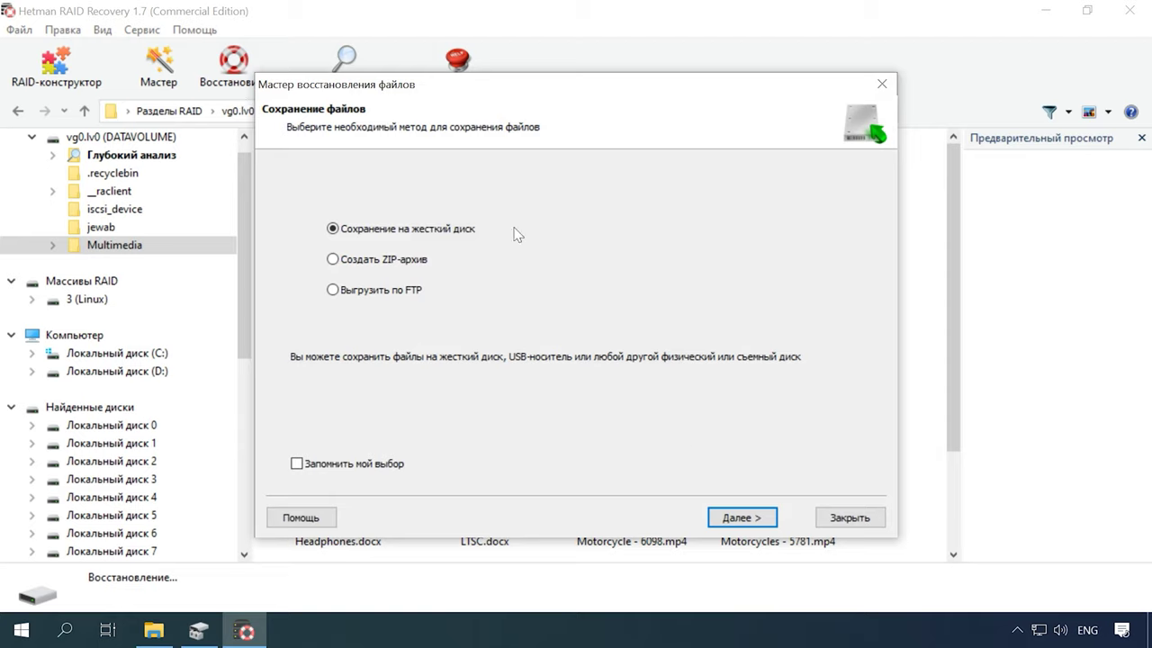
{"action": "left_click", "coordinate": [738, 518]}
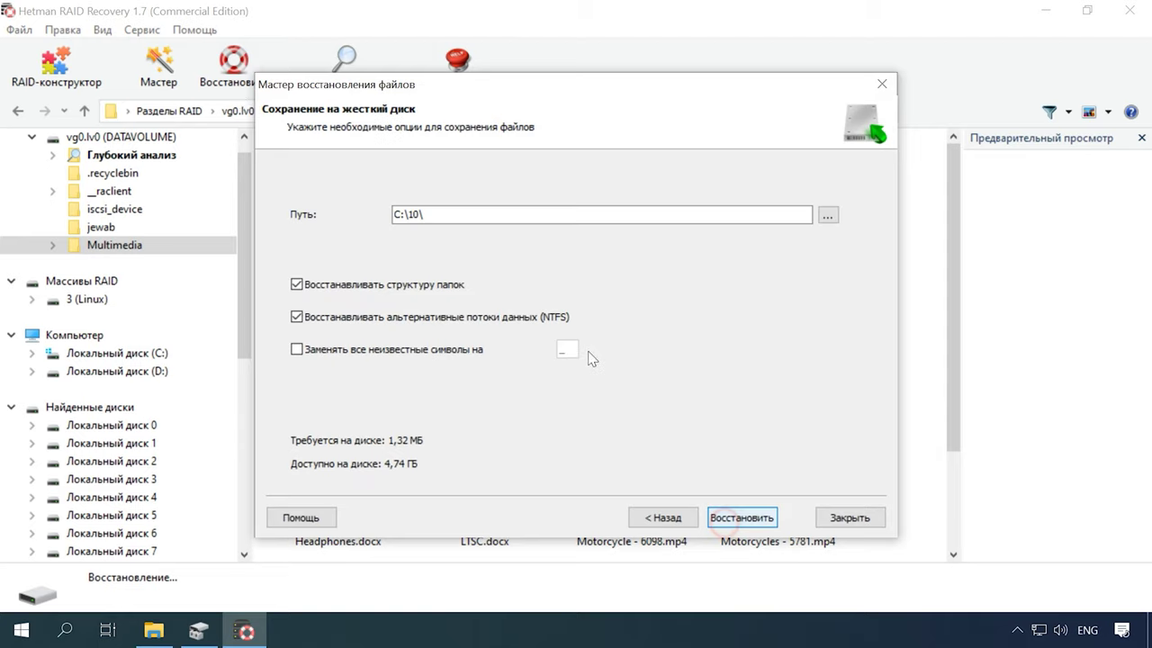
{"action": "left_click", "coordinate": [421, 216]}
{"action": "key", "text": "BackSpace"}
{"action": "type", "text": "1"}
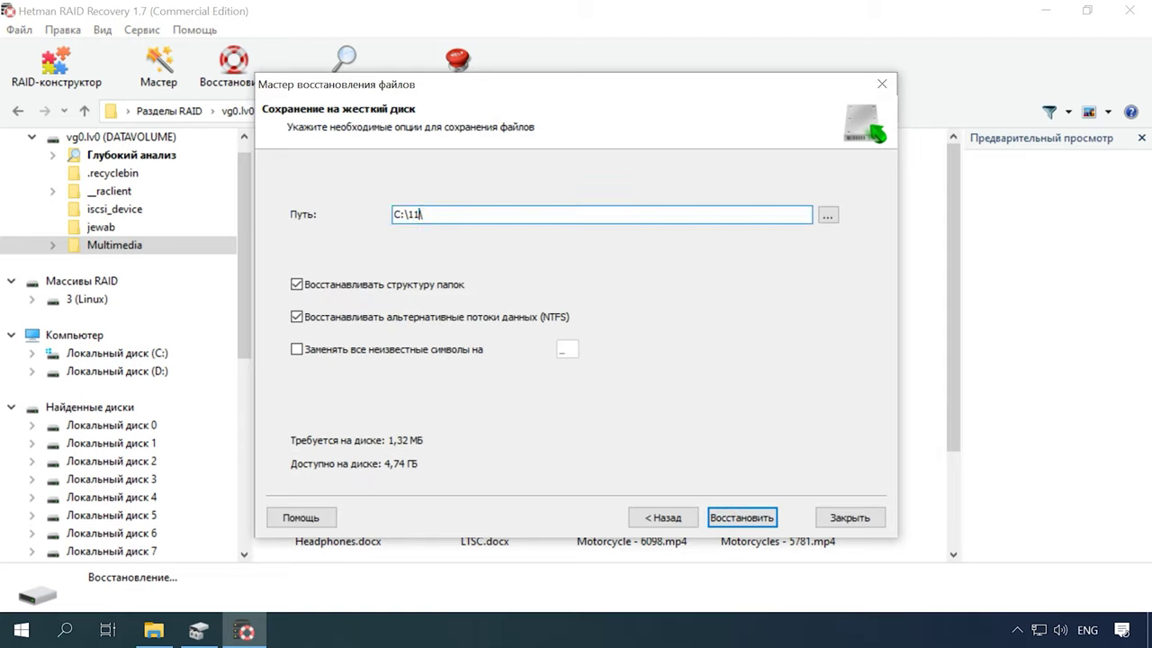
{"action": "left_click", "coordinate": [741, 518]}
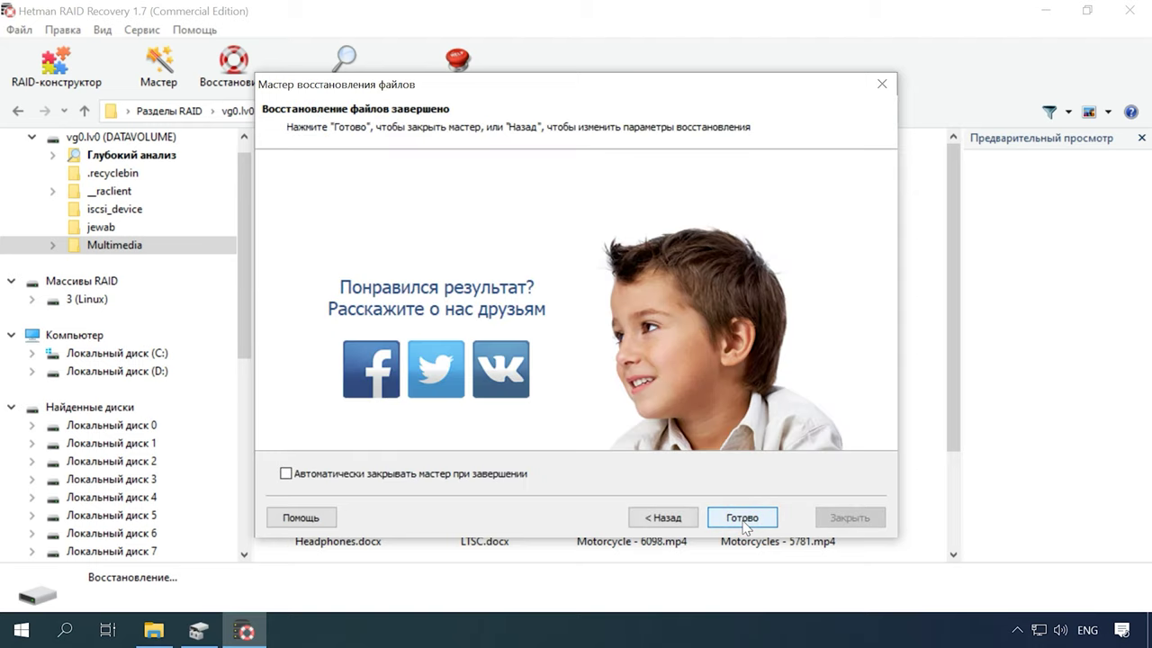
{"action": "left_click", "coordinate": [742, 518]}
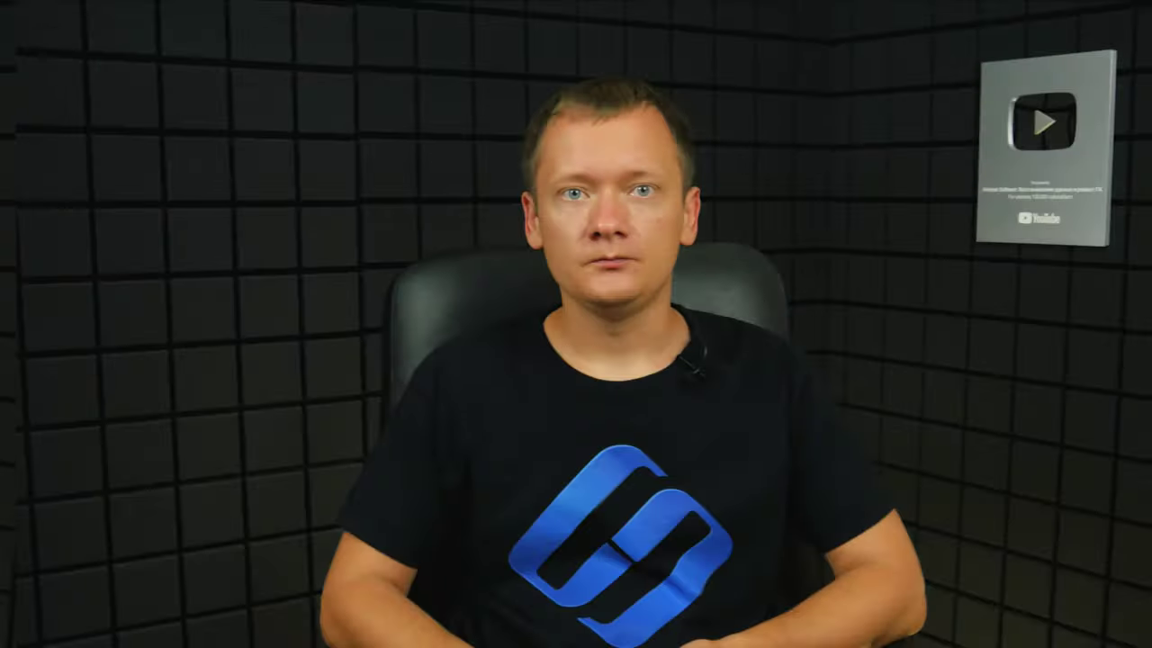